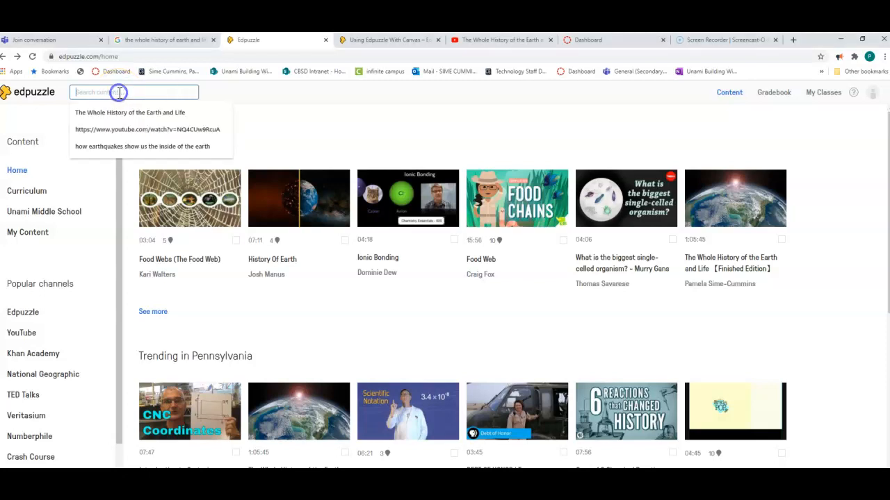
# Search the content library for "plate tectonics" and look through the resulting videos.
pyautogui.write('plate tectonics')
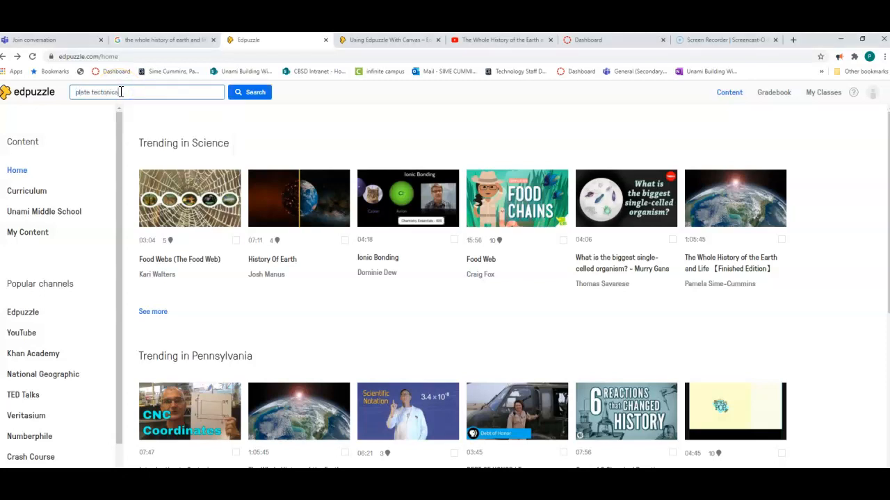
pyautogui.press('Return')
pyautogui.scroll(-1, 357, 215)
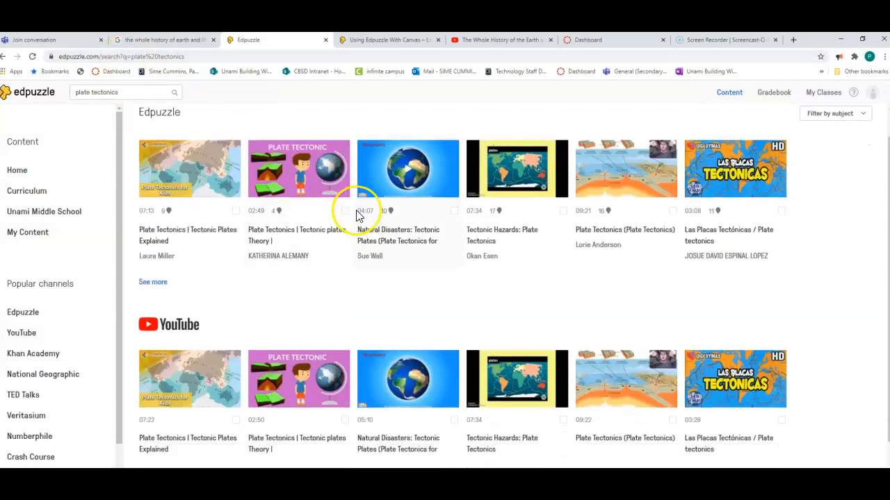
pyautogui.scroll(2, 342, 224)
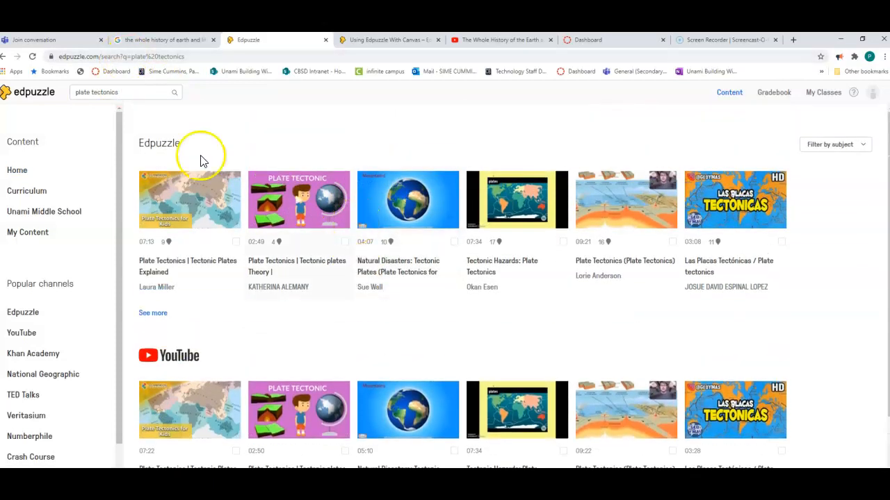
# Clear the search text and copy the web address of the YouTube video "The Whole History of the Earth and Life".
pyautogui.click(125, 92)
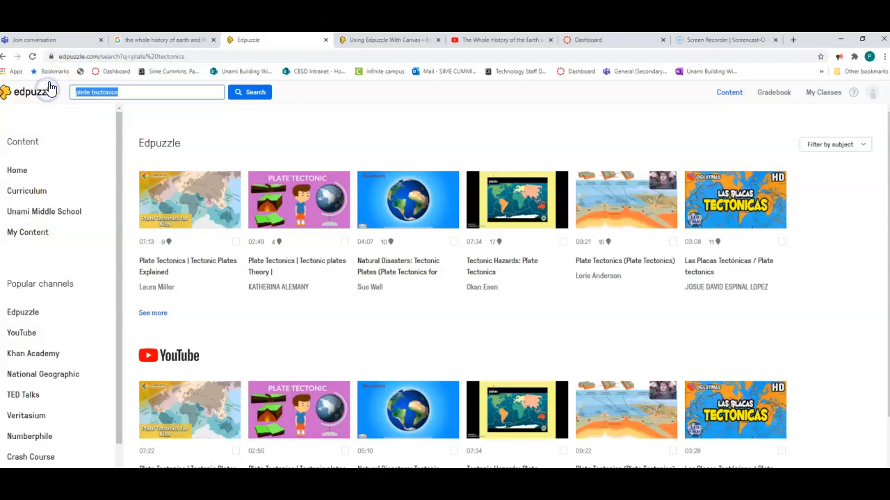
pyautogui.press('BackSpace')
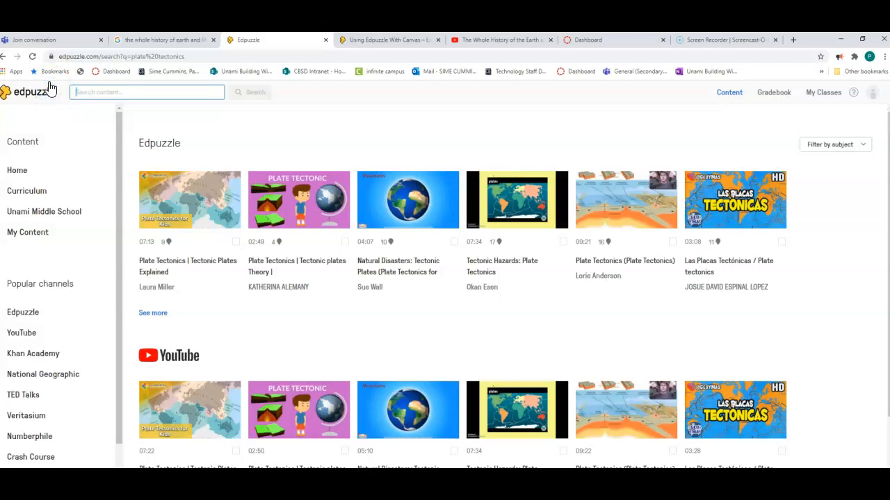
pyautogui.click(477, 41)
pyautogui.click(245, 235)
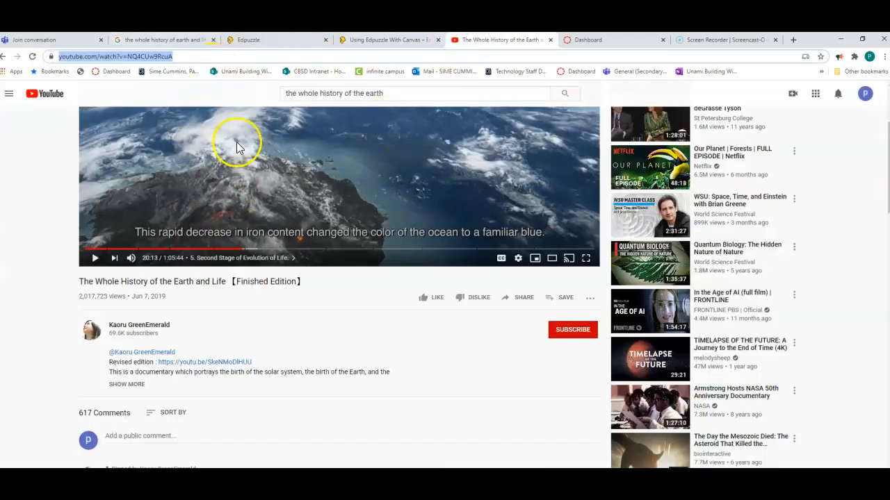
# Return to Edpuzzle, search for the copied YouTube video address, and open the video for editing.
pyautogui.click(273, 40)
pyautogui.click(84, 93)
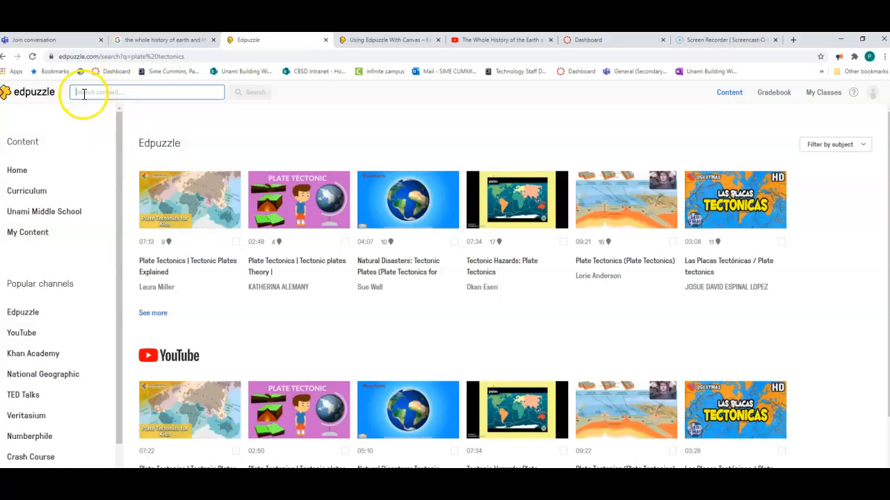
pyautogui.rightClick(81, 93)
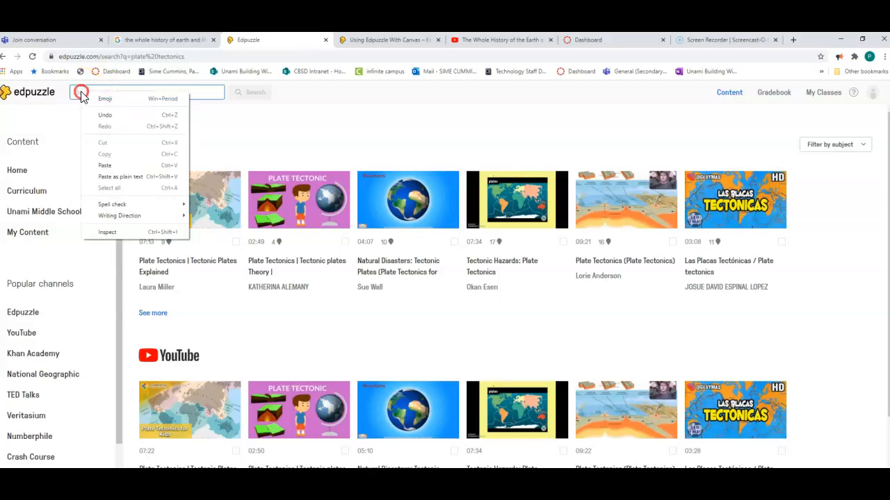
pyautogui.click(112, 166)
pyautogui.click(251, 95)
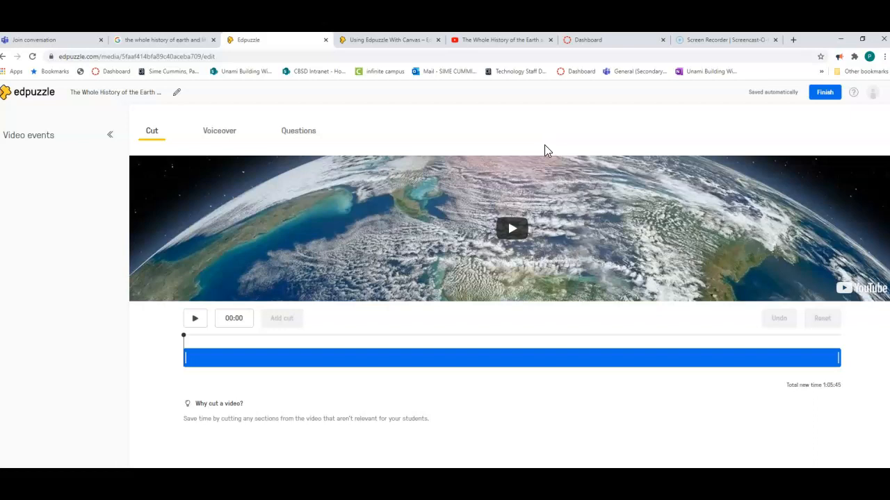
# Play the video, move the playhead to about the midpoint, and pause it at 33:01.
pyautogui.click(513, 231)
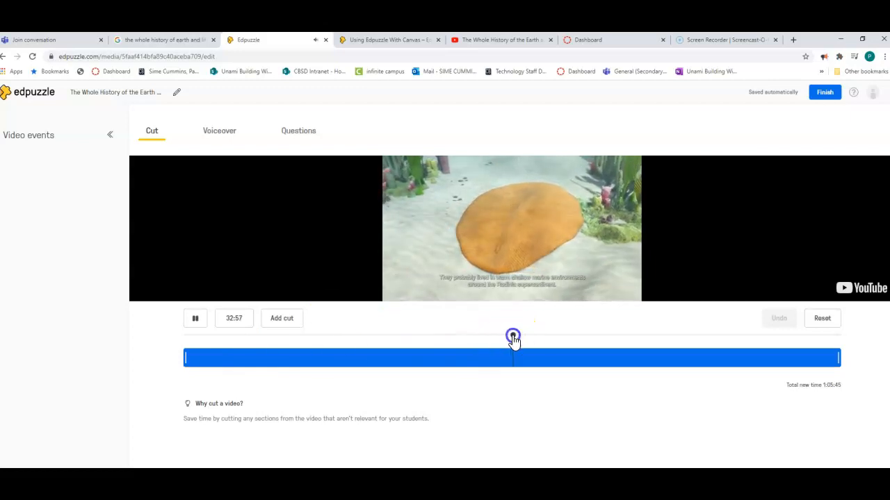
pyautogui.moveTo(513, 338); pyautogui.dragTo(508, 338)
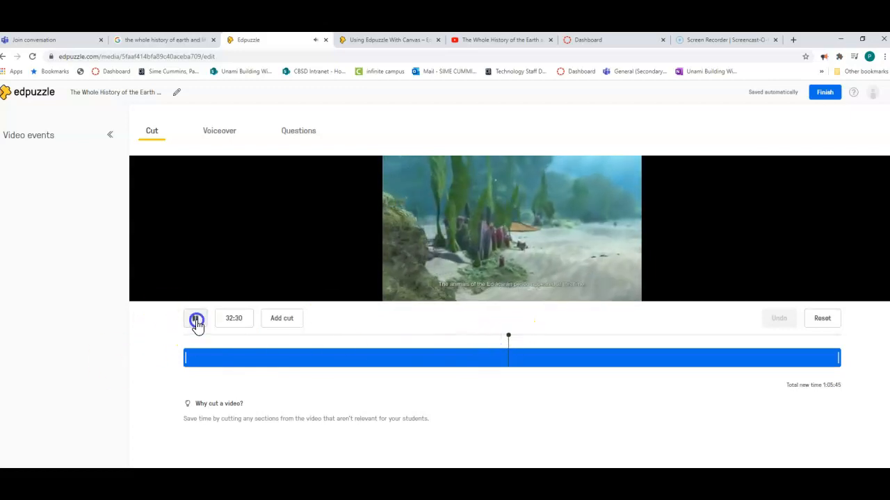
pyautogui.click(196, 320)
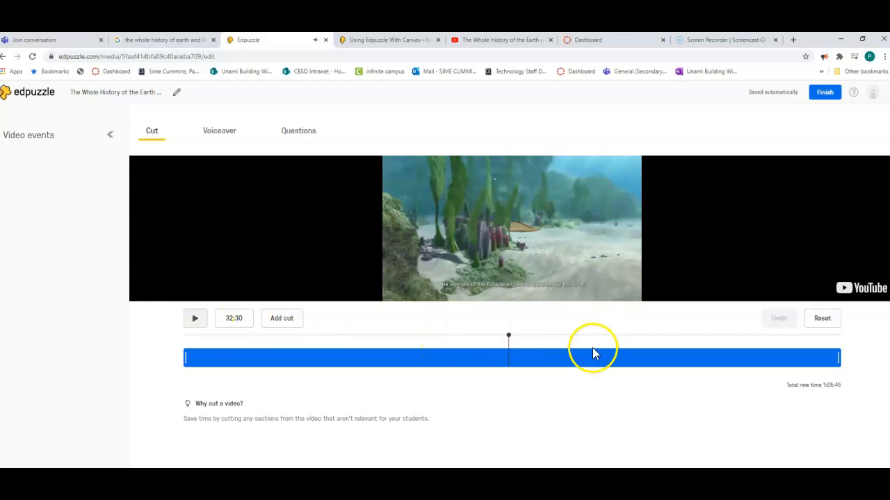
pyautogui.click(508, 335)
pyautogui.moveTo(508, 337); pyautogui.dragTo(513, 339)
pyautogui.click(196, 320)
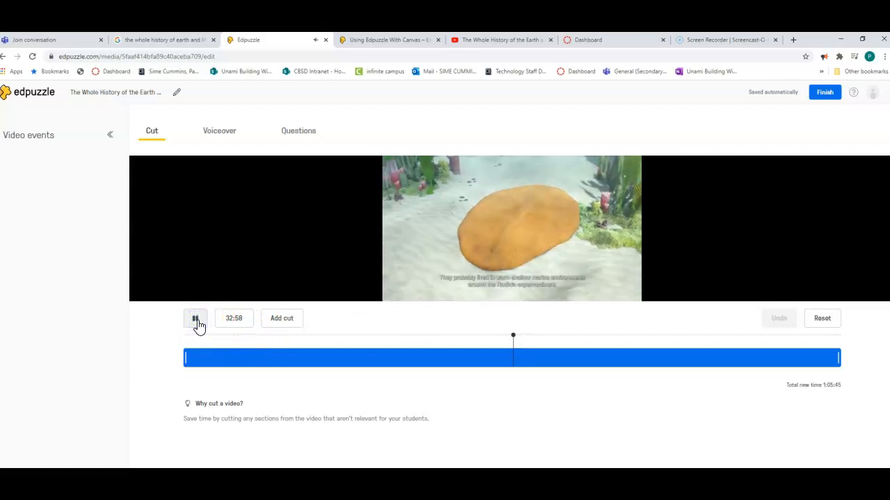
pyautogui.click(197, 321)
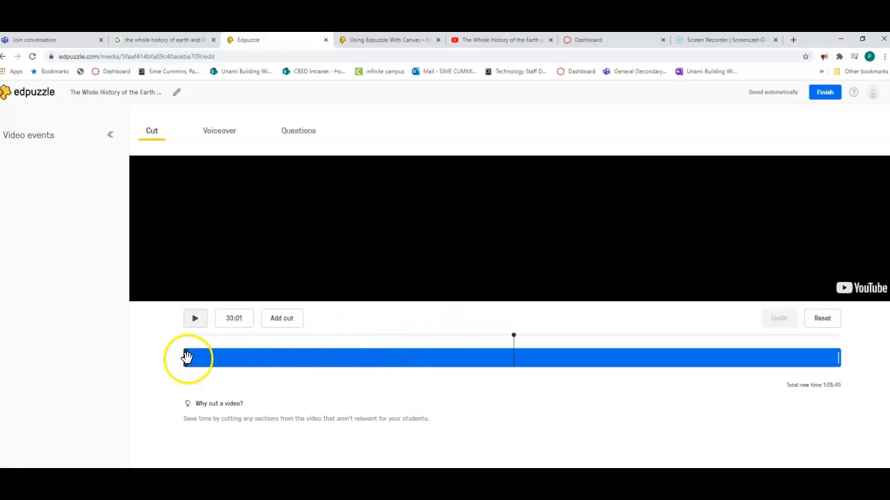
# Trim off the beginning of the video up to the playhead at about 33:00.
pyautogui.moveTo(187, 357); pyautogui.dragTo(514, 362)
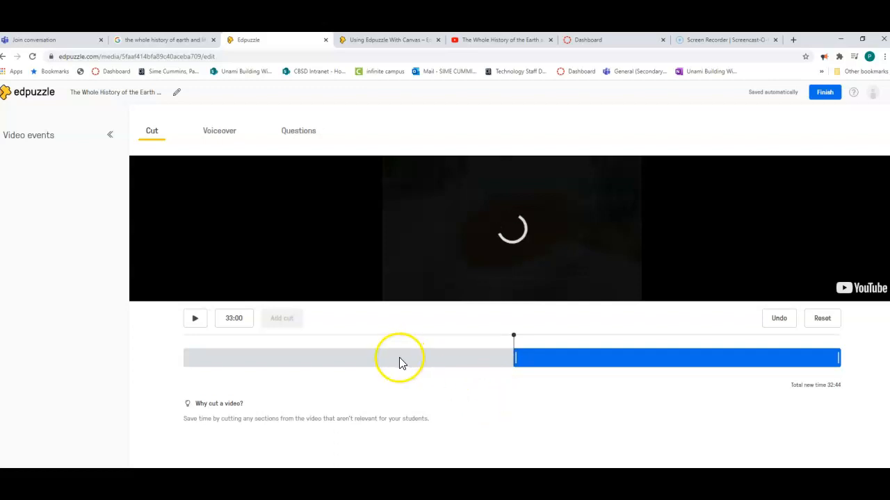
pyautogui.click(285, 317)
pyautogui.click(491, 361)
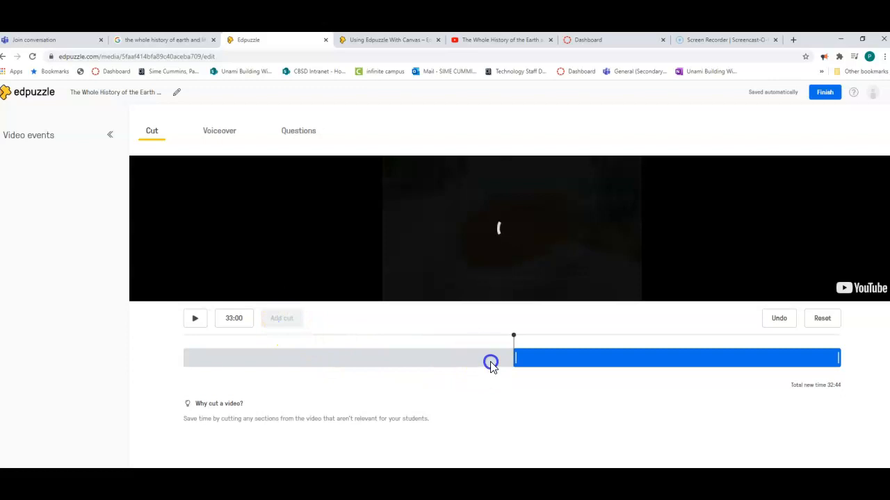
pyautogui.click(514, 358)
pyautogui.click(288, 317)
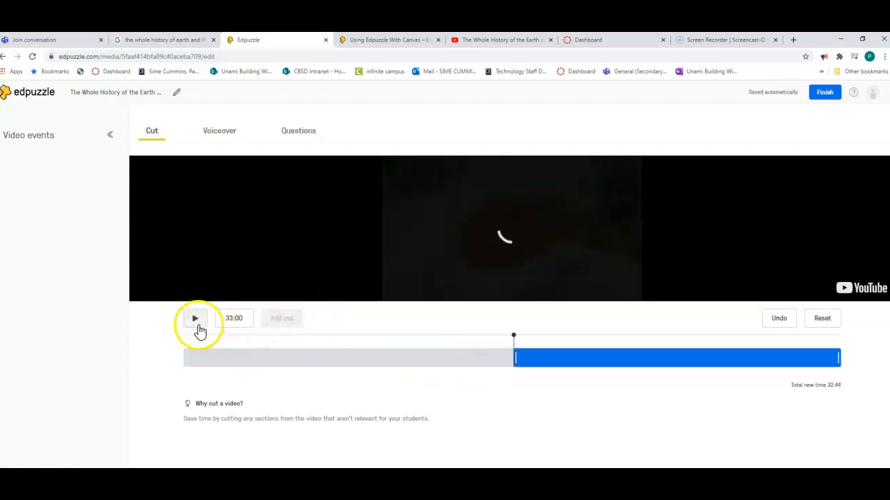
pyautogui.click(195, 320)
pyautogui.click(281, 320)
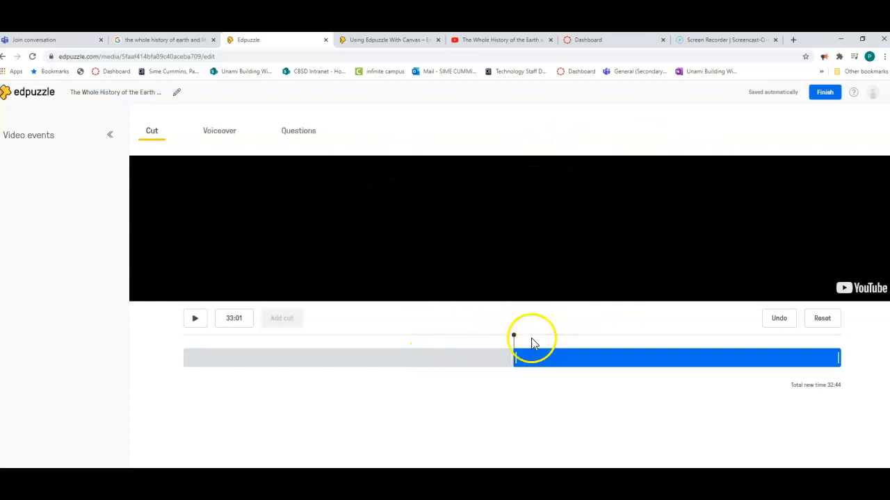
# Open the question editor and play the trimmed video to about 03:50, where the three evolution terms are listed.
pyautogui.click(306, 137)
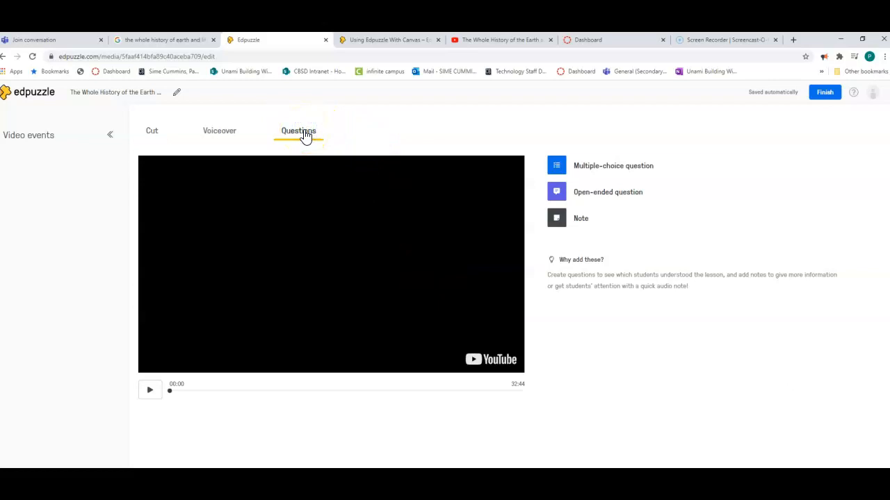
pyautogui.click(151, 133)
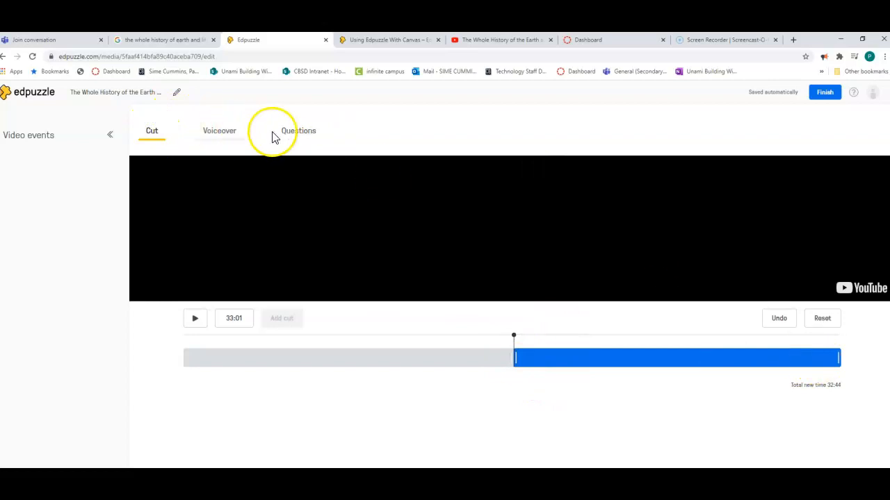
pyautogui.click(294, 135)
pyautogui.click(150, 399)
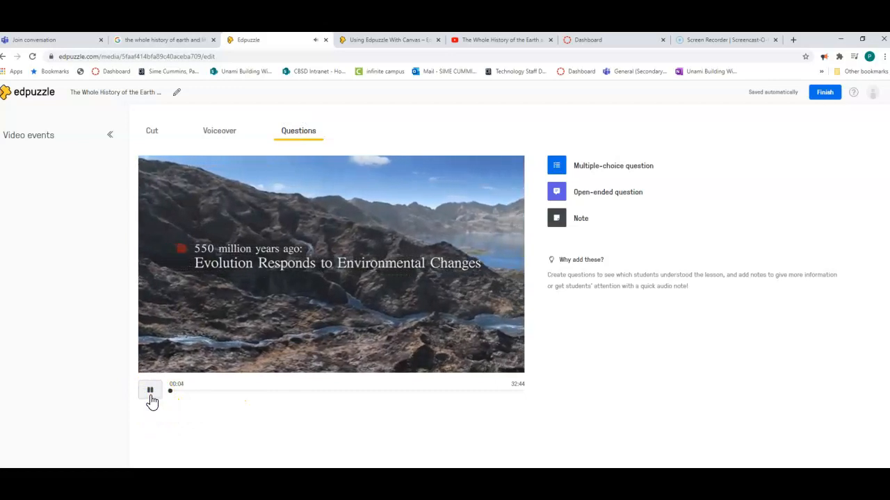
pyautogui.click(150, 391)
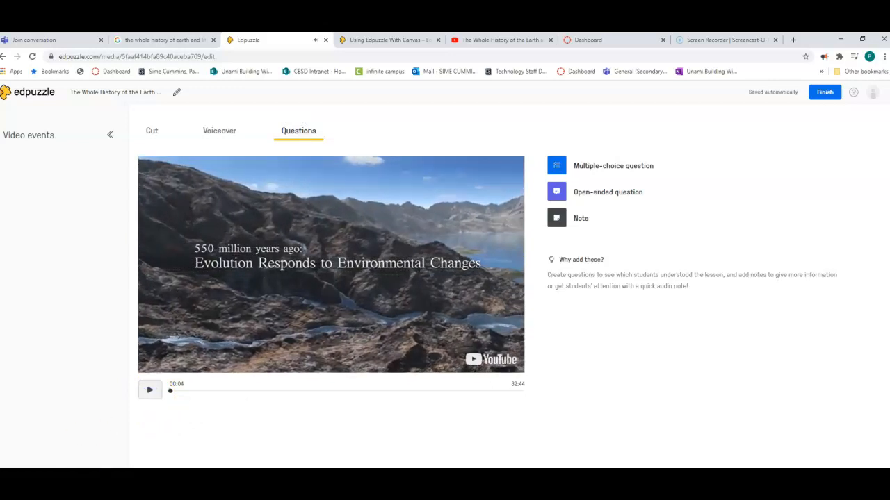
pyautogui.click(125, 434)
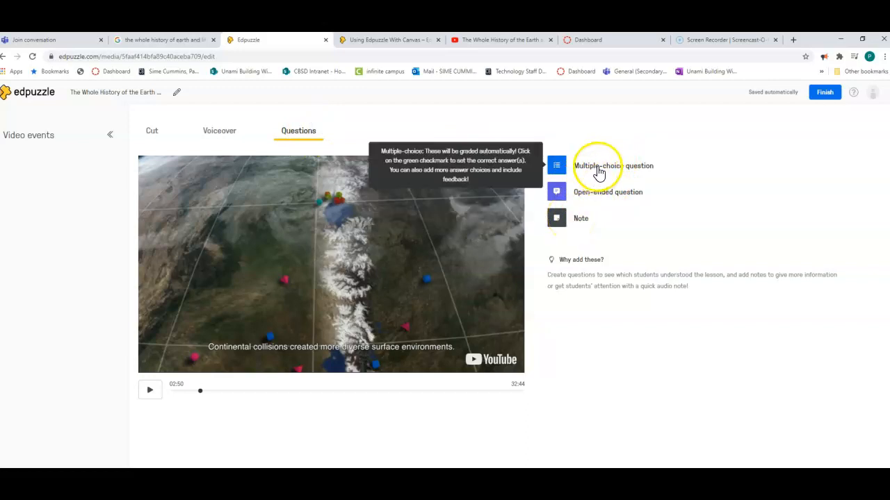
pyautogui.click(150, 393)
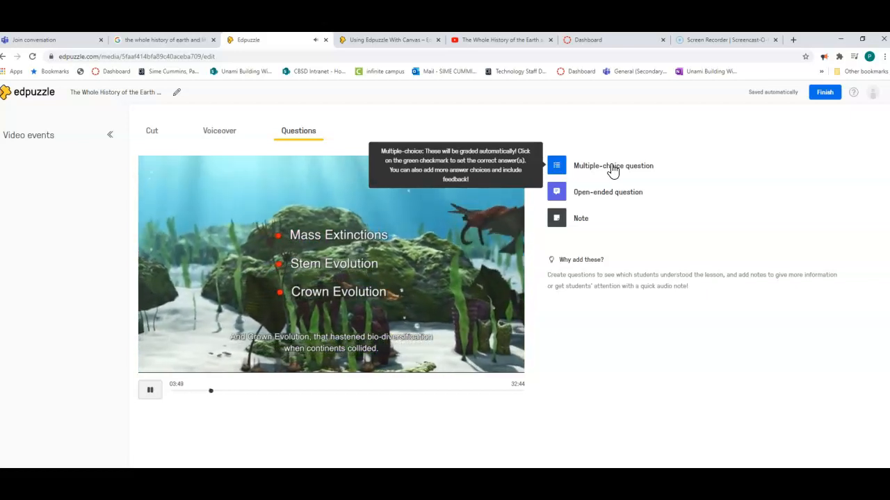
# Add a multiple-choice question at 03:50 reading "Which of the following is not one of the three ways in which species evolved?".
pyautogui.click(612, 169)
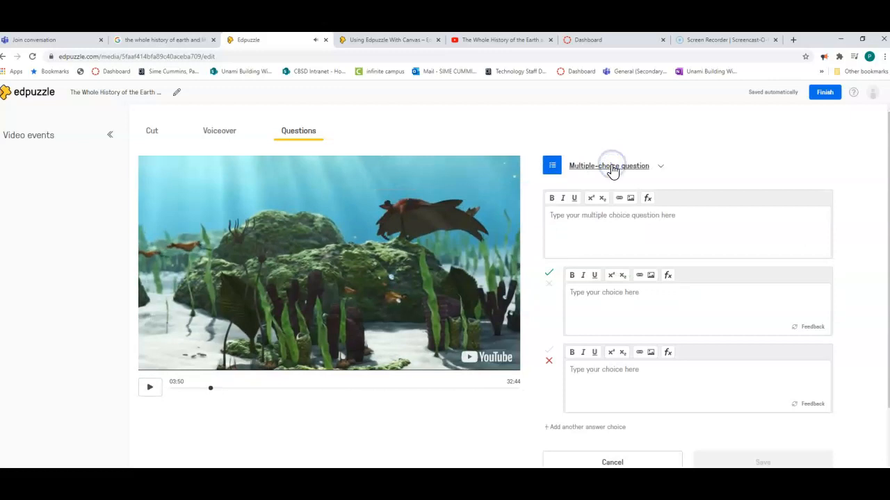
pyautogui.click(595, 223)
pyautogui.write('What are th')
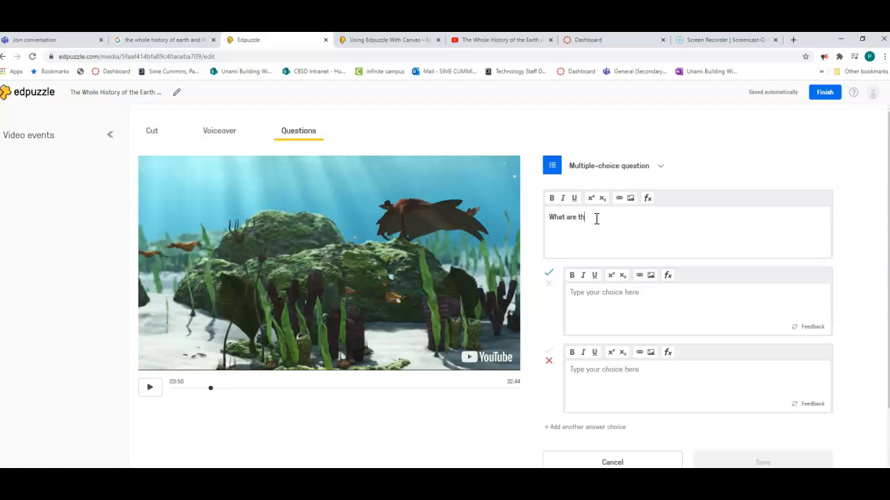
pyautogui.write('ree ways')
pyautogui.press('BackSpace')
pyautogui.press('BackSpace')
pyautogui.press('BackSpace')
pyautogui.press('BackSpace')
pyautogui.press('BackSpace')
pyautogui.press('BackSpace')
pyautogui.press('BackSpace')
pyautogui.press('BackSpace')
pyautogui.press('BackSpace')
pyautogui.press('BackSpace')
pyautogui.press('BackSpace')
pyautogui.press('BackSpace')
pyautogui.press('BackSpace')
pyautogui.press('BackSpace')
pyautogui.press('BackSpace')
pyautogui.press('BackSpace')
pyautogui.press('BackSpace')
pyautogui.press('BackSpace')
pyautogui.write('Which of the following')
pyautogui.write('is not one of the three ways in which species evolved?')
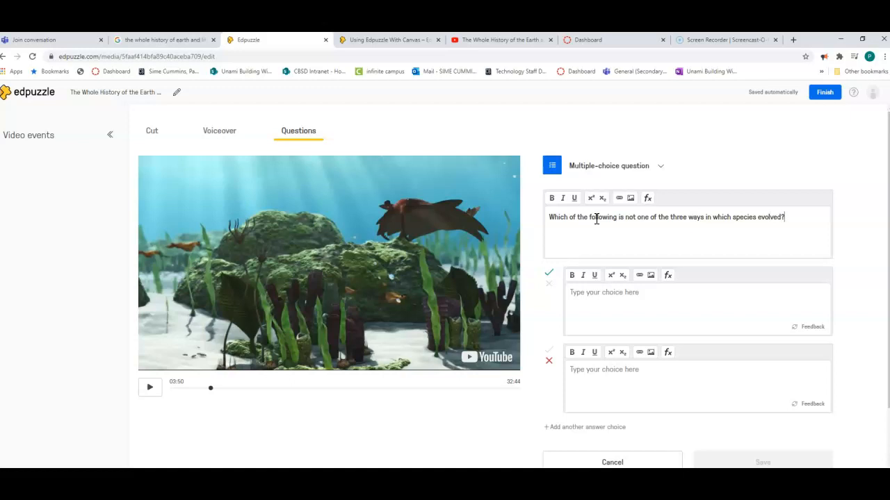
# Enter "Mass extinction" and "Stem evolution" as the first two answer choices.
pyautogui.click(584, 298)
pyautogui.write('Mass exti')
pyautogui.write('nction')
pyautogui.click(584, 375)
pyautogui.write('Stem e')
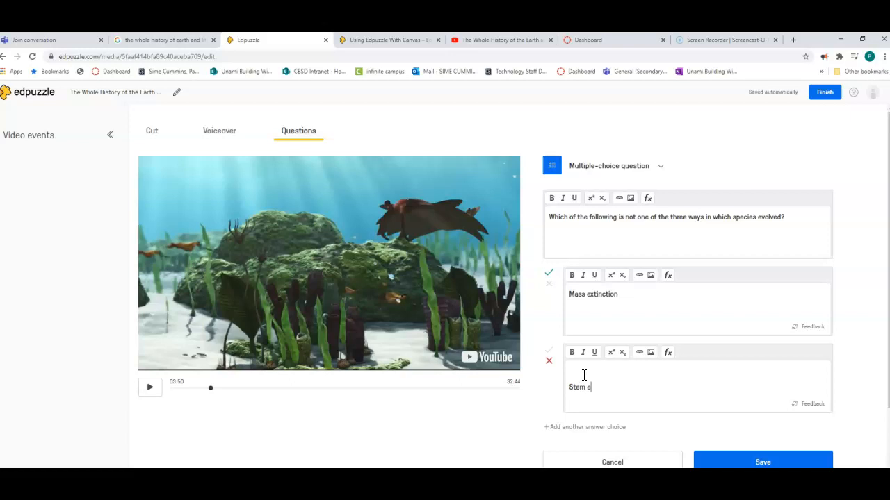
pyautogui.write('volution')
# Add a third answer choice reading "Vandross evolution".
pyautogui.click(565, 427)
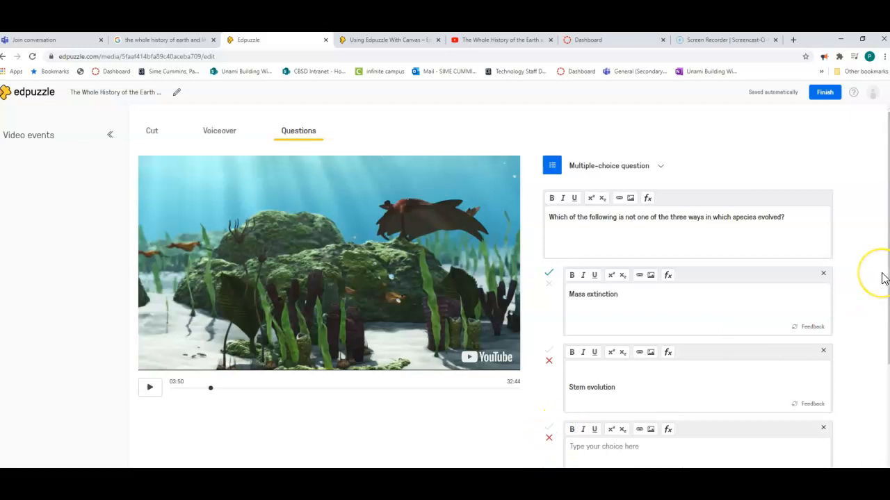
pyautogui.scroll(-2, 883, 277)
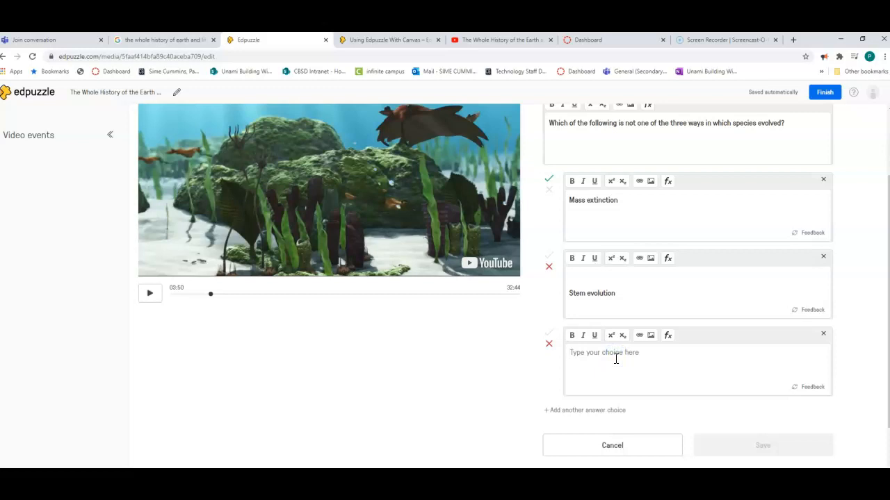
pyautogui.write('vandross evolution')
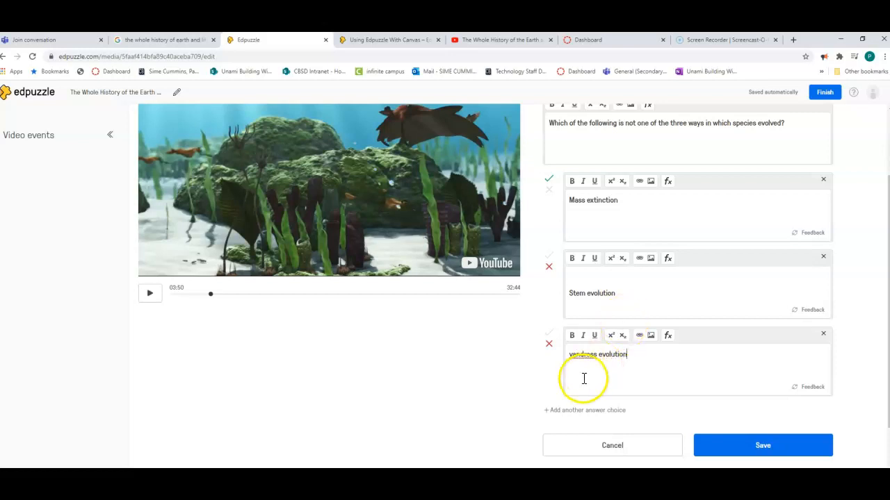
pyautogui.click(572, 353)
pyautogui.press('BackSpace')
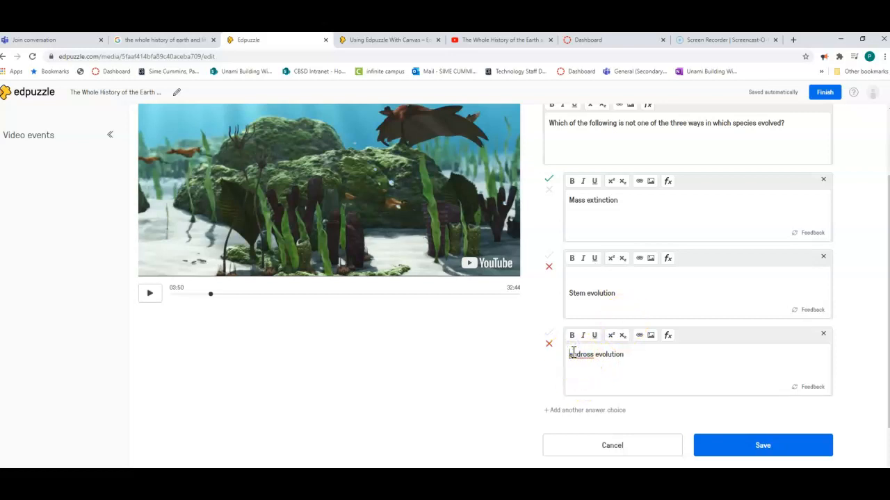
pyautogui.write('V')
# Add a fourth answer choice reading "Crown evolution".
pyautogui.click(592, 412)
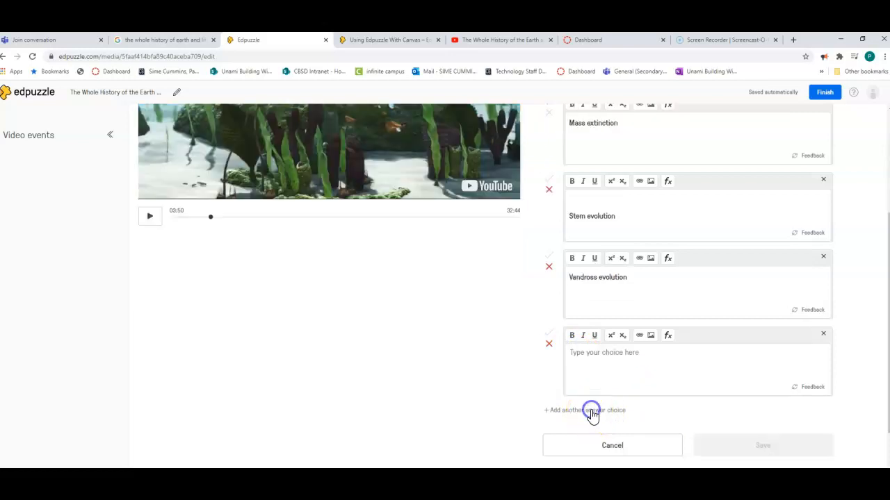
pyautogui.click(601, 360)
pyautogui.write('Crown Evolution')
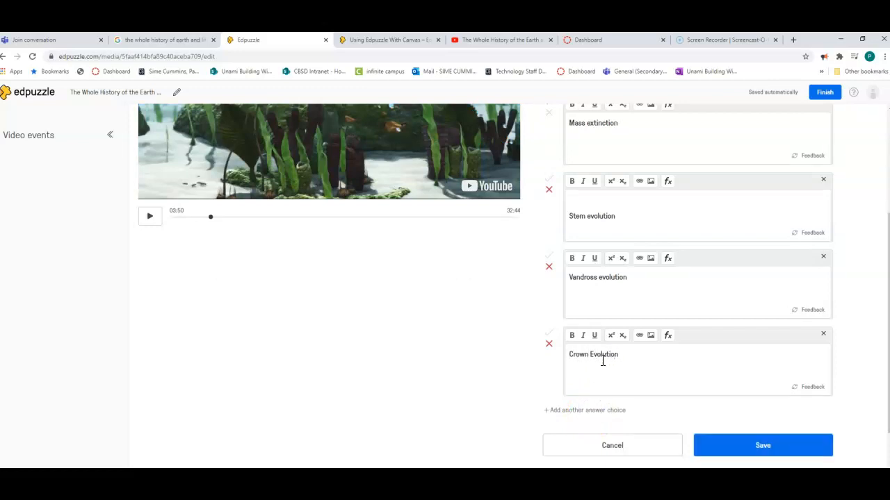
pyautogui.click(602, 360)
pyautogui.click(594, 356)
pyautogui.press('BackSpace')
pyautogui.write('evolution')
# Reword the question to "Which of the following is not one of the three ways which helped evolved" and save it.
pyautogui.scroll(2, 623, 295)
pyautogui.scroll(1, 624, 295)
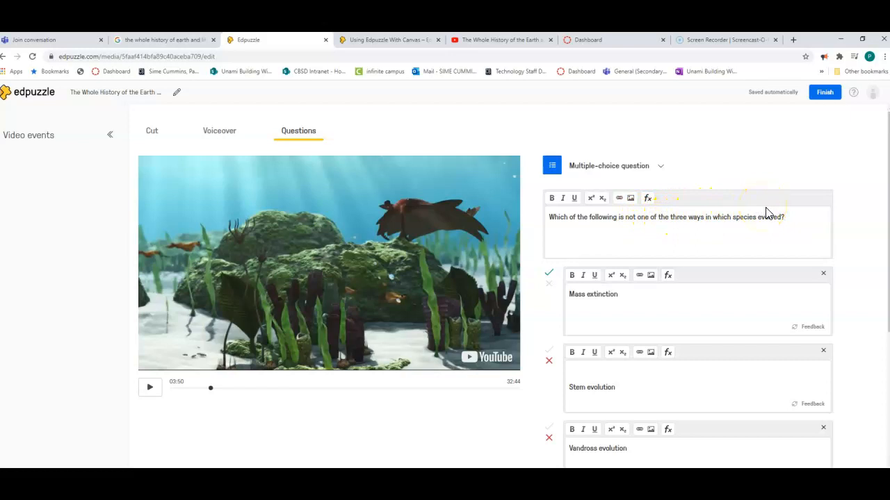
pyautogui.click(711, 219)
pyautogui.moveTo(711, 218); pyautogui.dragTo(733, 218)
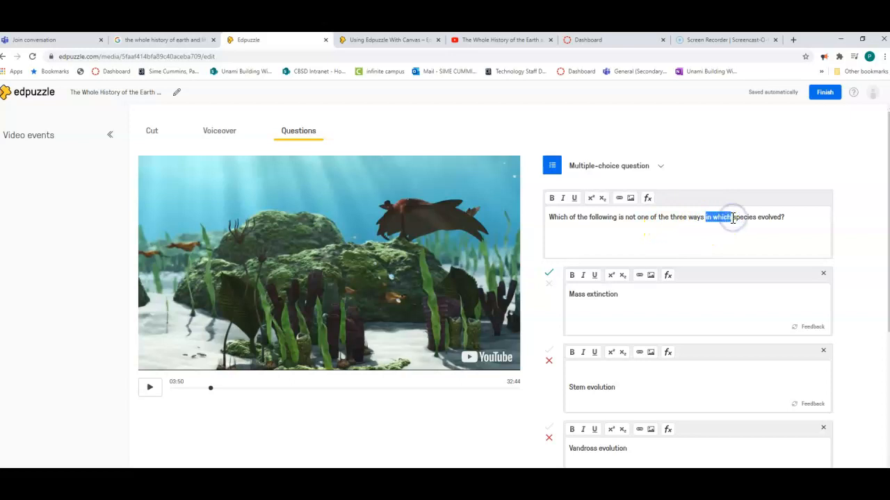
pyautogui.write('which')
pyautogui.press('Delete')
pyautogui.press('Delete')
pyautogui.press('Delete')
pyautogui.press('Delete')
pyautogui.press('Delete')
pyautogui.press('Delete')
pyautogui.press('Delete')
pyautogui.write('helped')
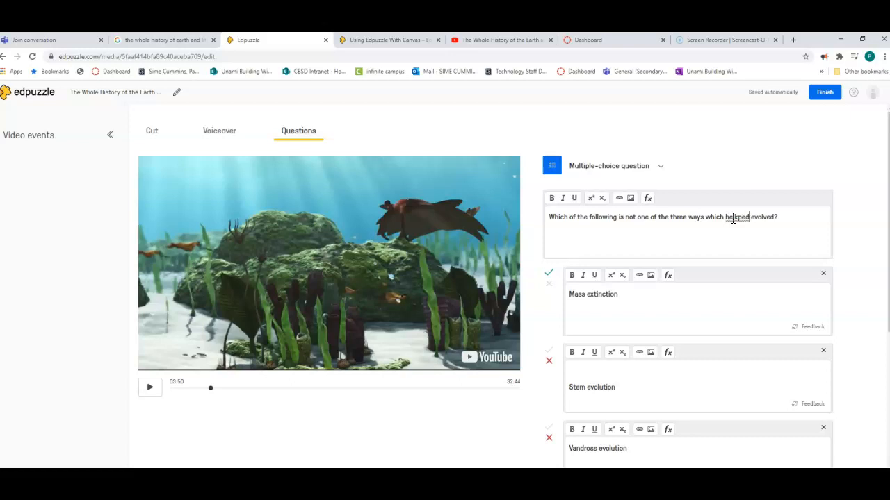
pyautogui.click(736, 220)
pyautogui.press('BackSpace')
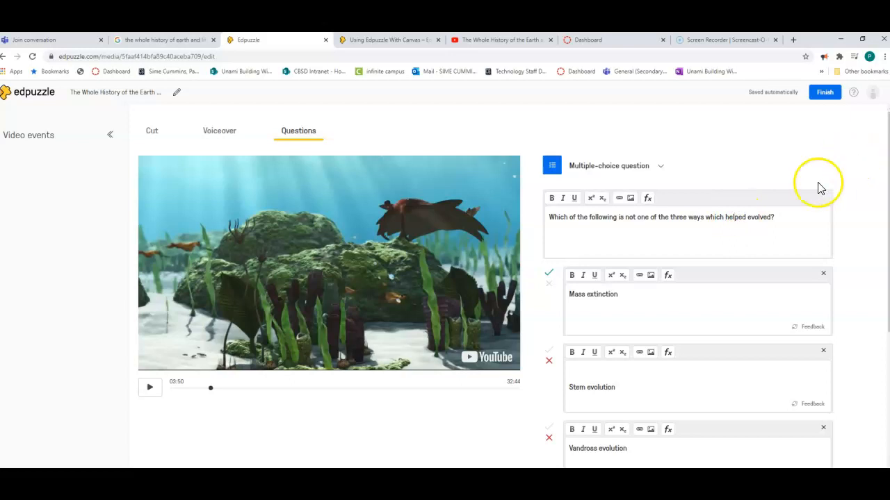
pyautogui.click(780, 213)
pyautogui.press('BackSpace')
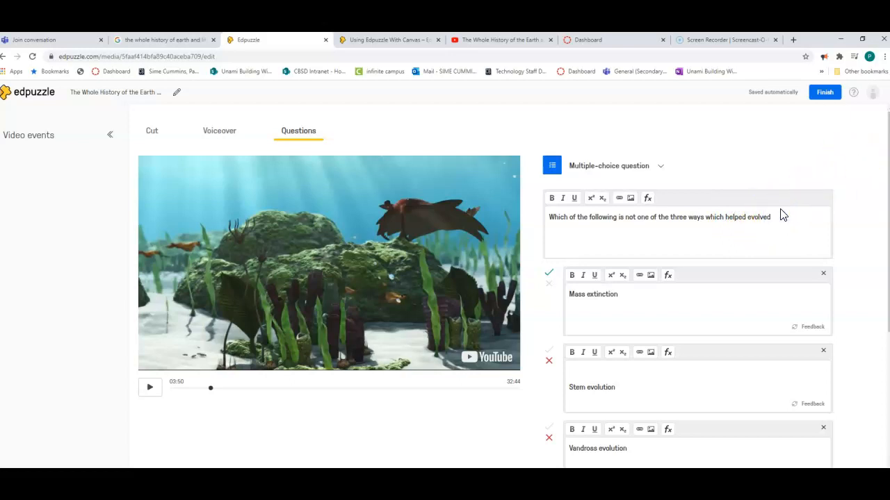
pyautogui.scroll(-3, 649, 280)
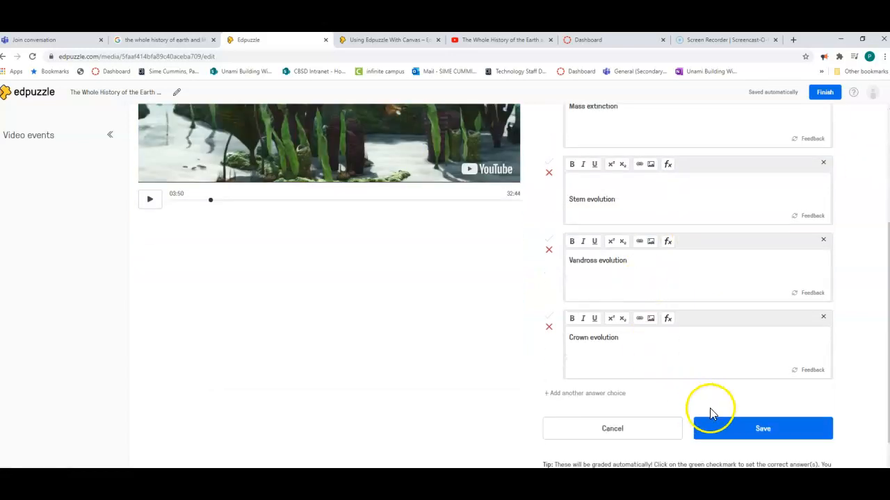
pyautogui.click(737, 432)
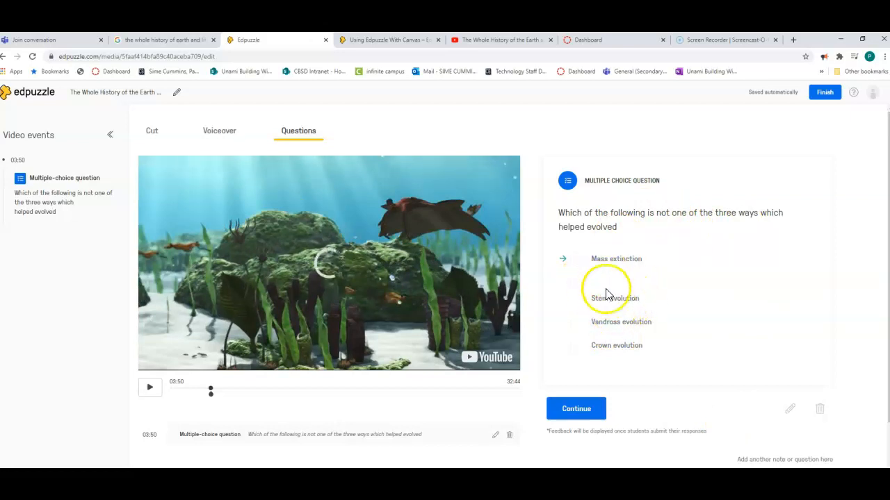
# Reopen the question, remove the blank line above "Stem evolution", make "not" in the question bold and underlined, and save.
pyautogui.click(790, 413)
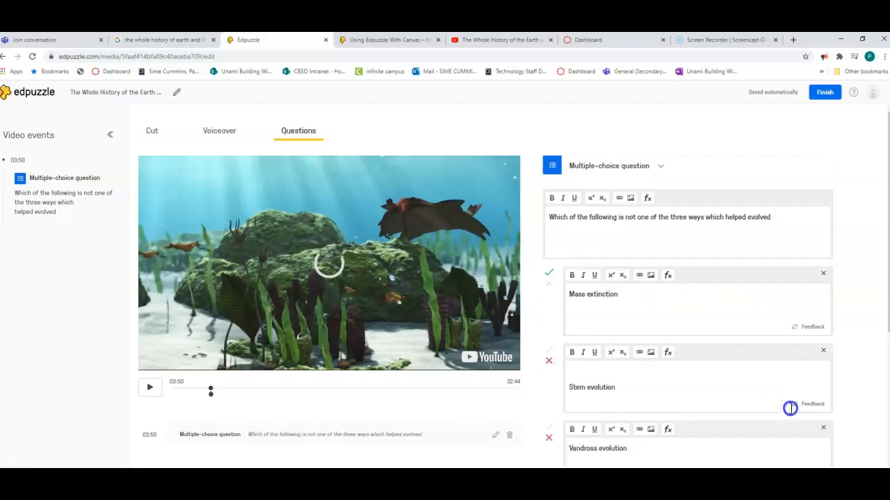
pyautogui.click(581, 364)
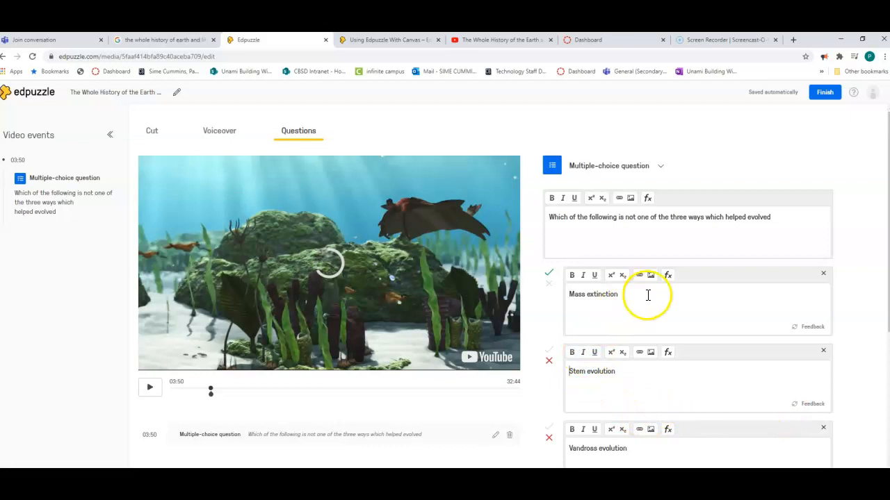
pyautogui.doubleClick(628, 219)
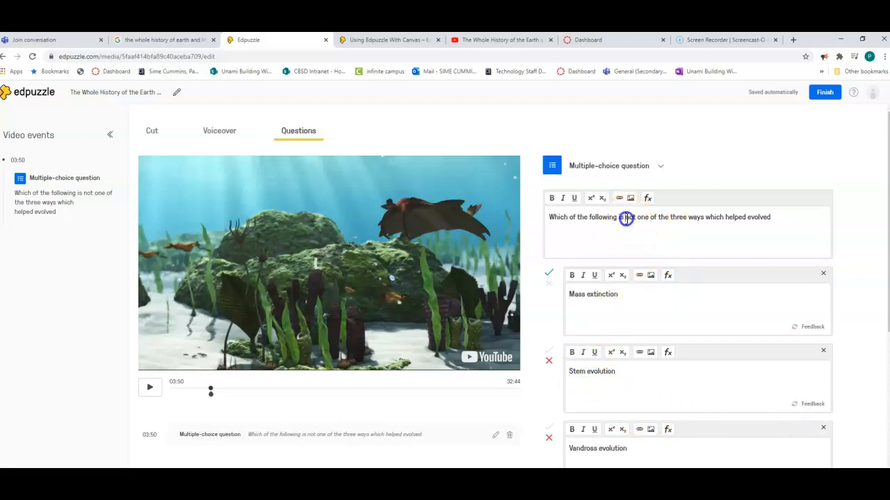
pyautogui.click(552, 198)
pyautogui.click(575, 198)
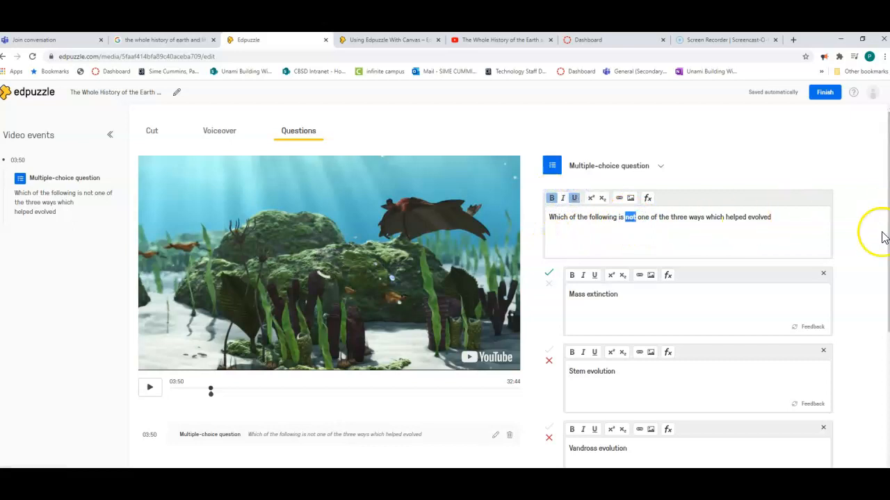
pyautogui.scroll(-3, 859, 264)
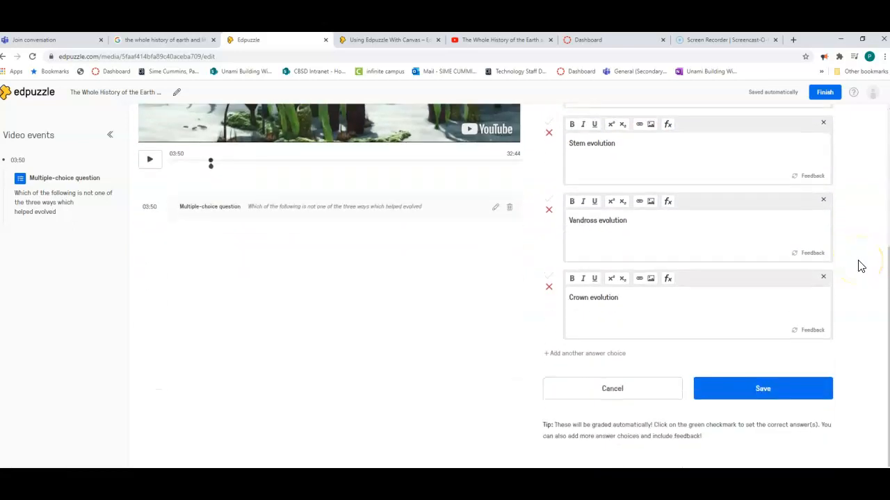
pyautogui.click(752, 396)
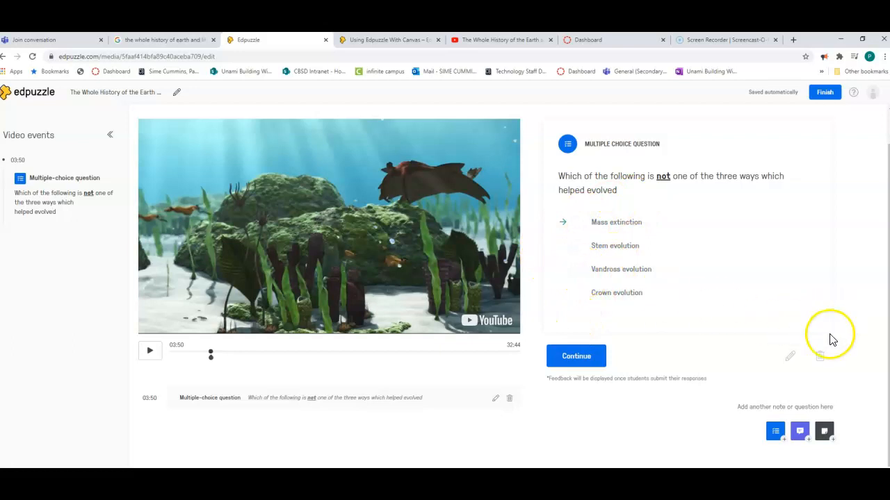
# Edit the question to mark "Vandross evolution" as a correct answer and save it.
pyautogui.click(789, 355)
pyautogui.scroll(-1, 676, 359)
pyautogui.scroll(-2, 677, 359)
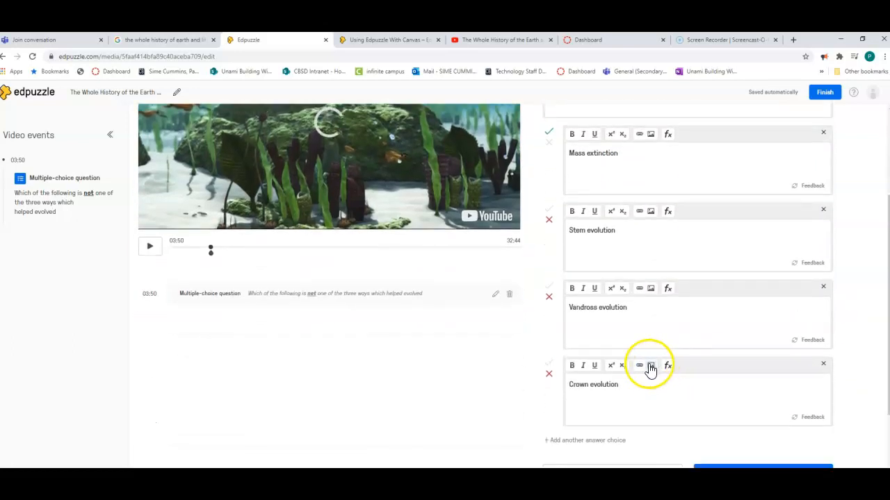
pyautogui.click(550, 289)
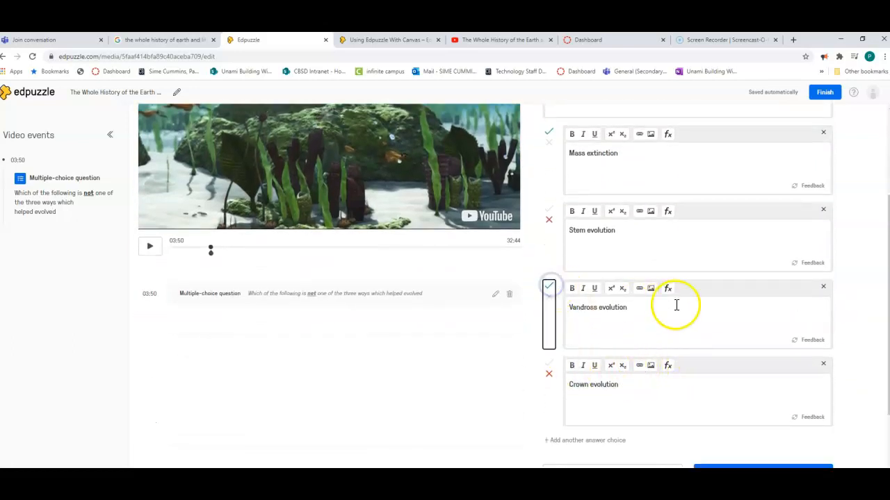
pyautogui.scroll(-2, 695, 327)
pyautogui.click(763, 390)
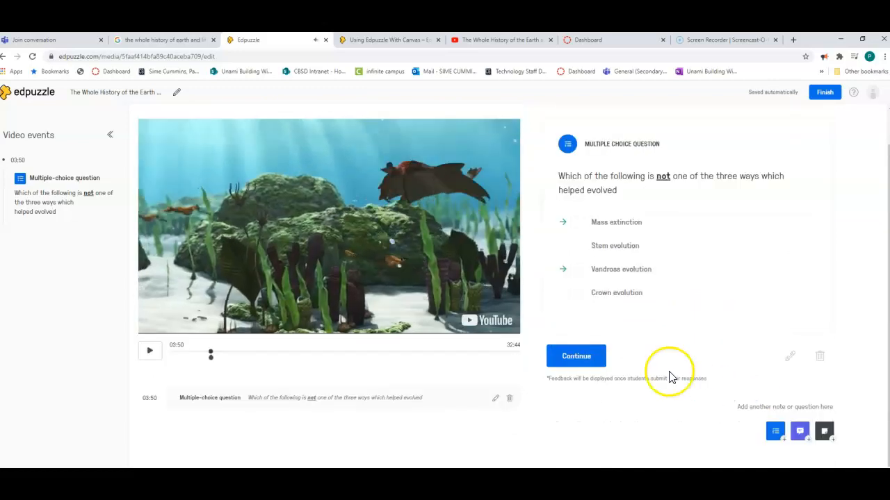
# Resume the video past the question, pause it, and move the question's timeline marker back to 03:49.
pyautogui.click(582, 355)
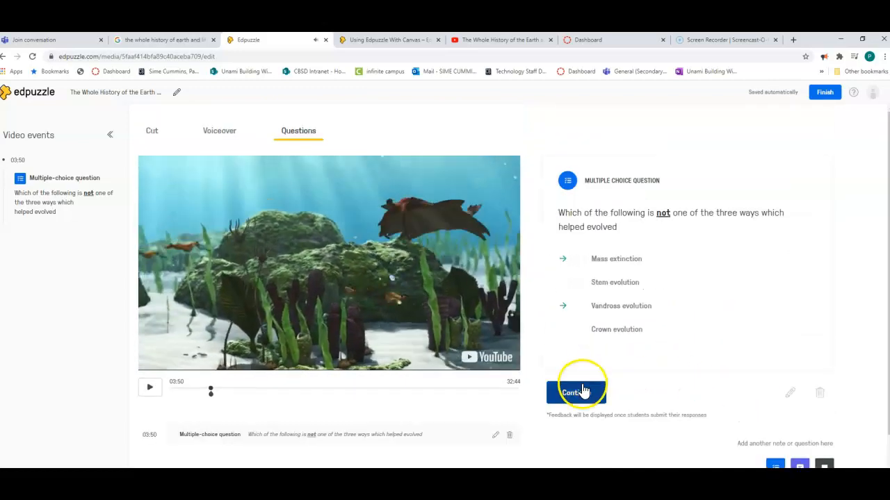
pyautogui.click(582, 393)
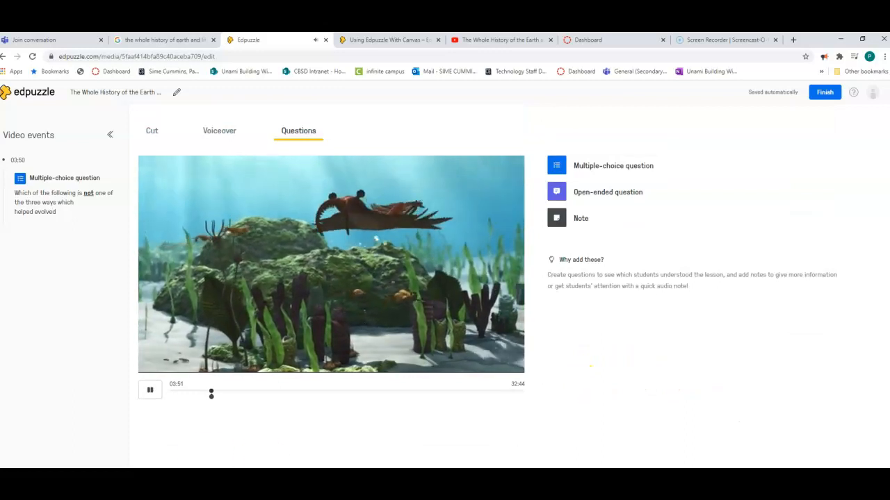
pyautogui.click(150, 391)
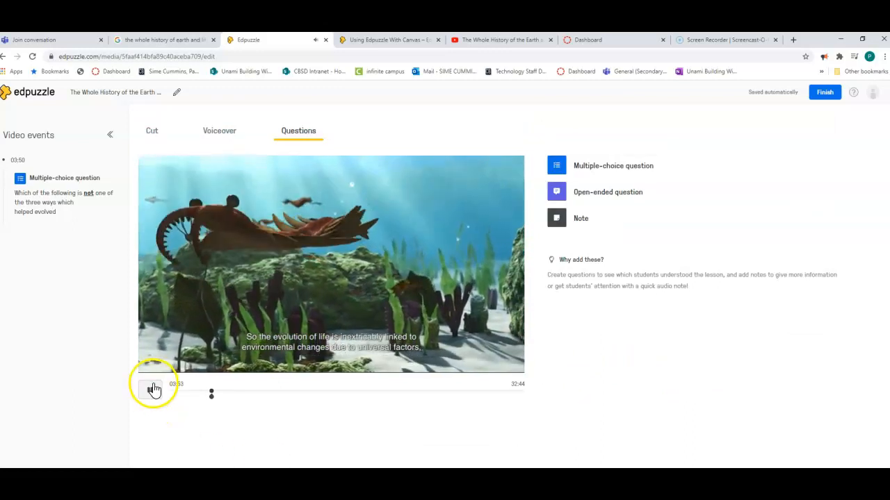
pyautogui.click(211, 394)
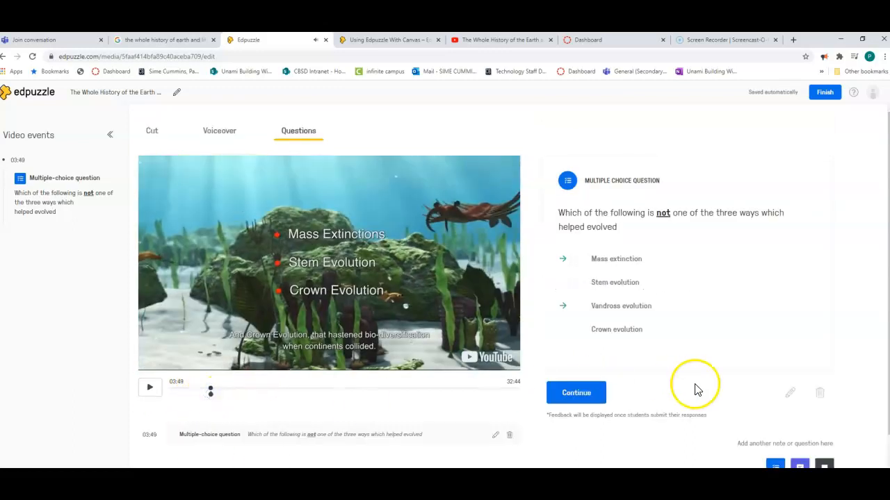
# Edit the question to mark "Mass extinction" as incorrect and save it.
pyautogui.click(790, 394)
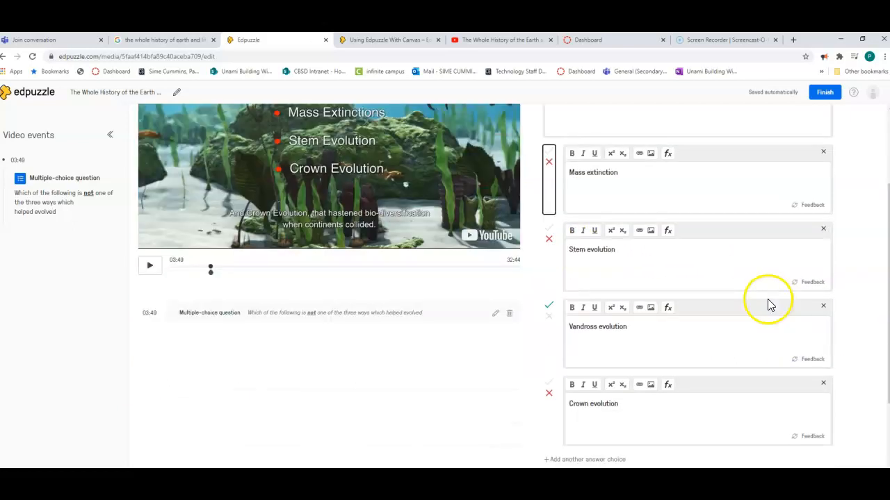
pyautogui.scroll(-3, 769, 302)
pyautogui.click(776, 390)
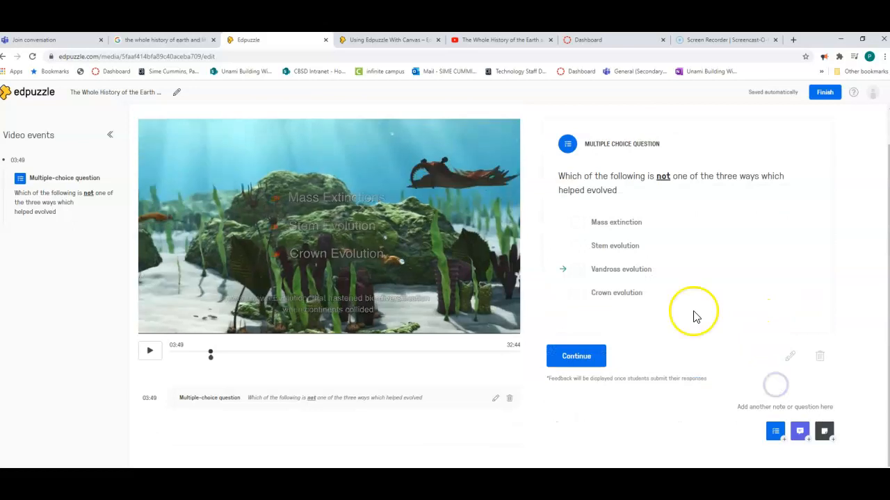
# Preview the question at 03:49 by playing the video, continuing past the question, and pausing at about 03:53.
pyautogui.click(152, 353)
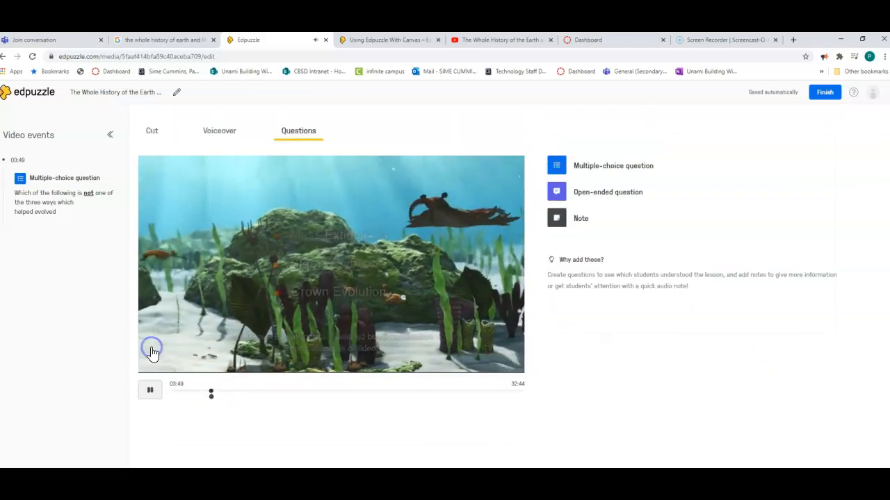
pyautogui.click(587, 394)
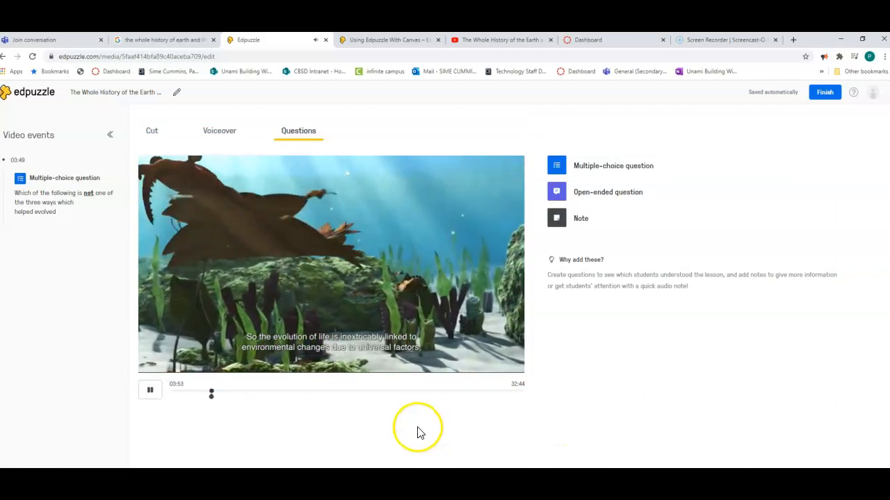
pyautogui.click(151, 392)
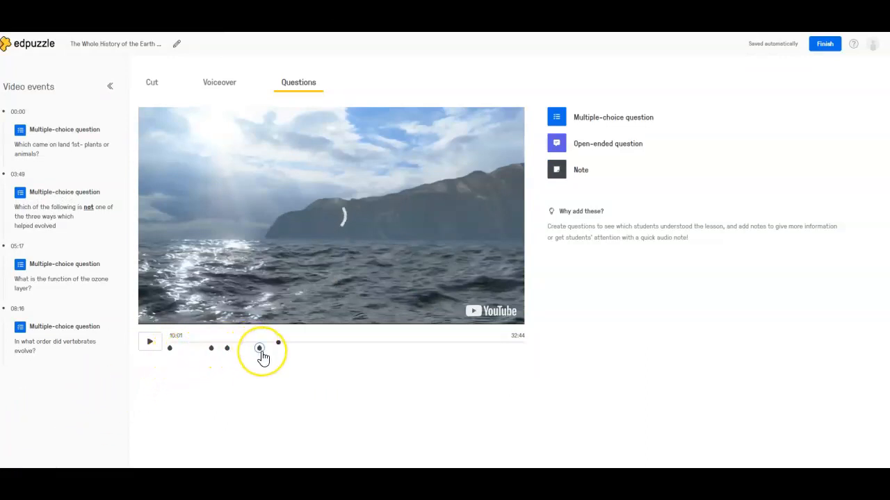
# Play the video to about 10:19 and trim off everything after that point, for a total new time of 10:20.
pyautogui.click(388, 347)
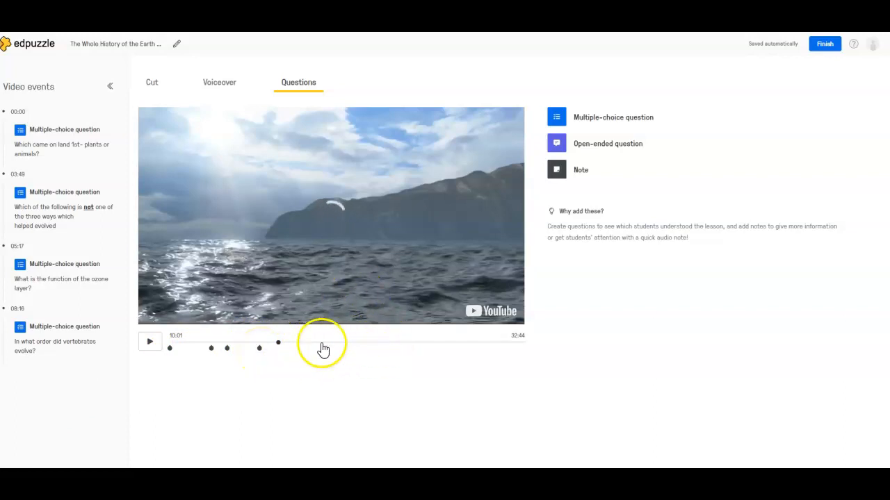
pyautogui.click(151, 343)
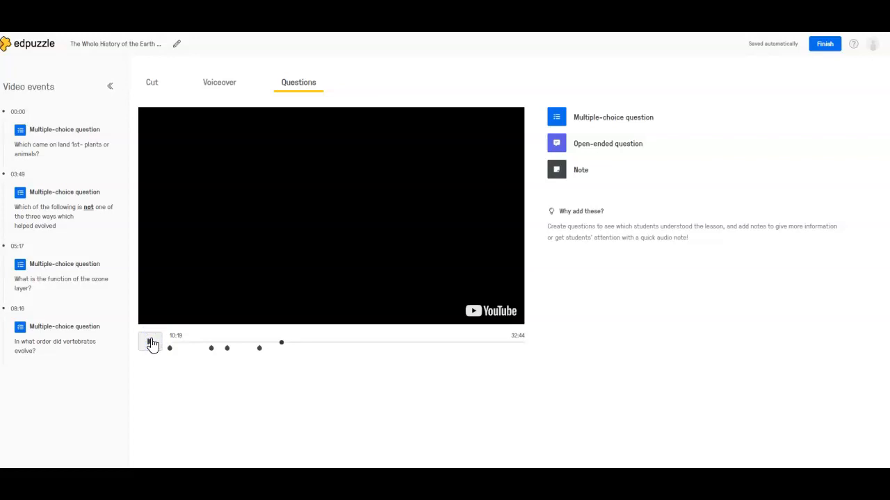
pyautogui.click(150, 83)
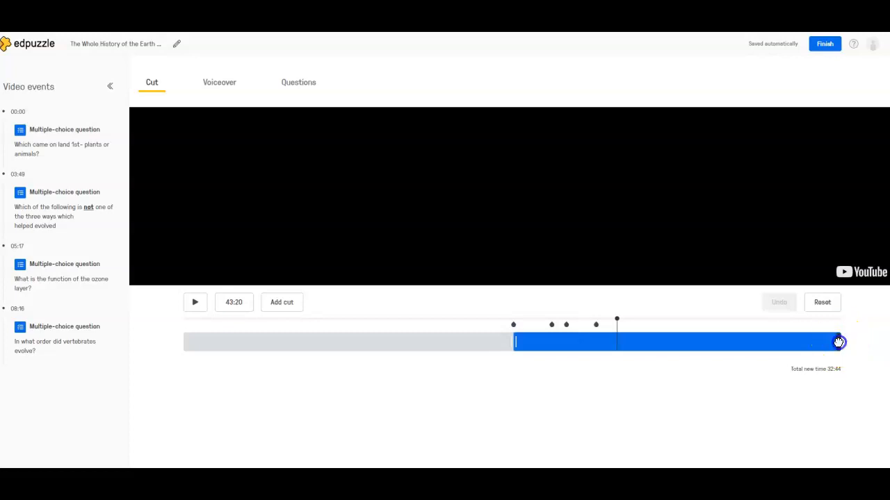
pyautogui.moveTo(796, 356); pyautogui.dragTo(620, 368)
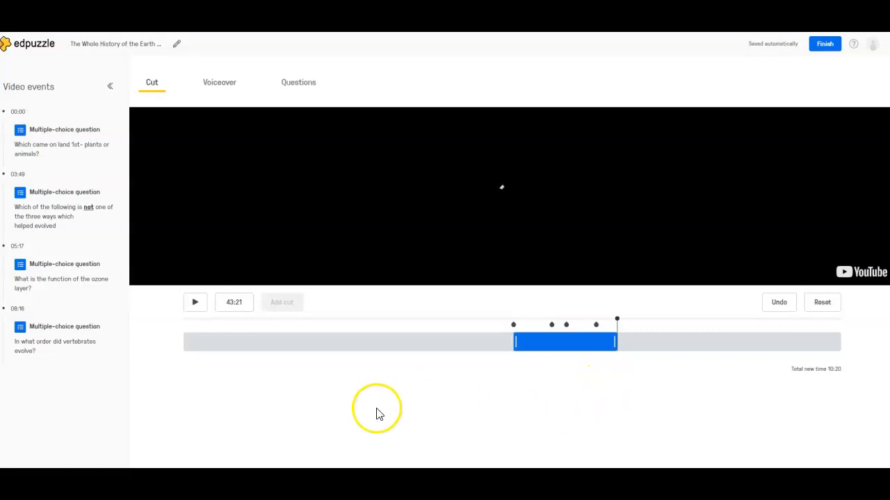
# Finish editing and assign the video to all students in the 9th Grade Science class.
pyautogui.click(825, 44)
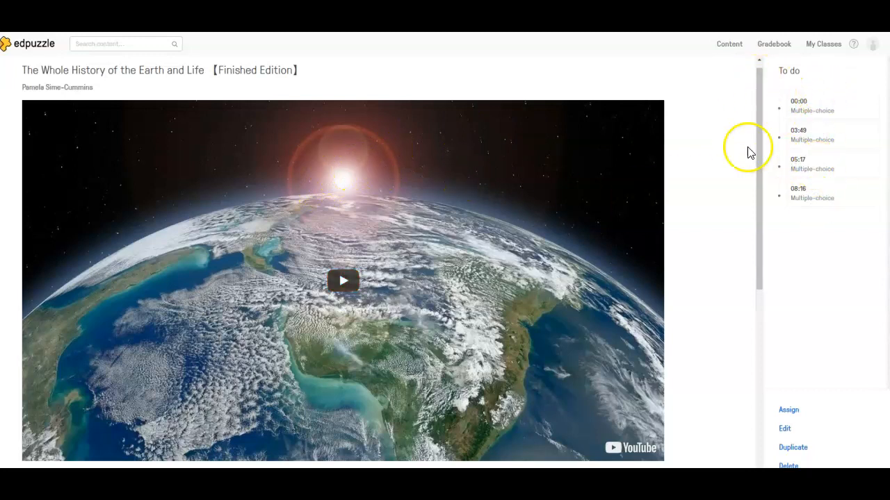
pyautogui.click(791, 411)
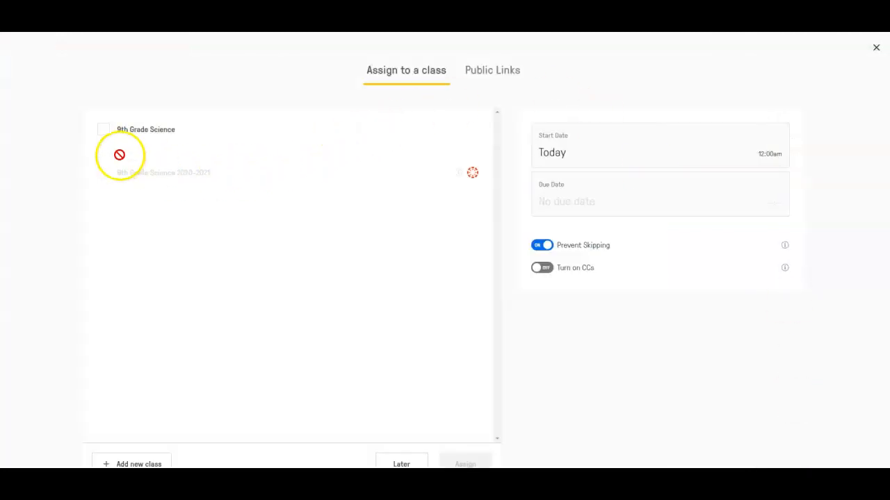
pyautogui.click(104, 130)
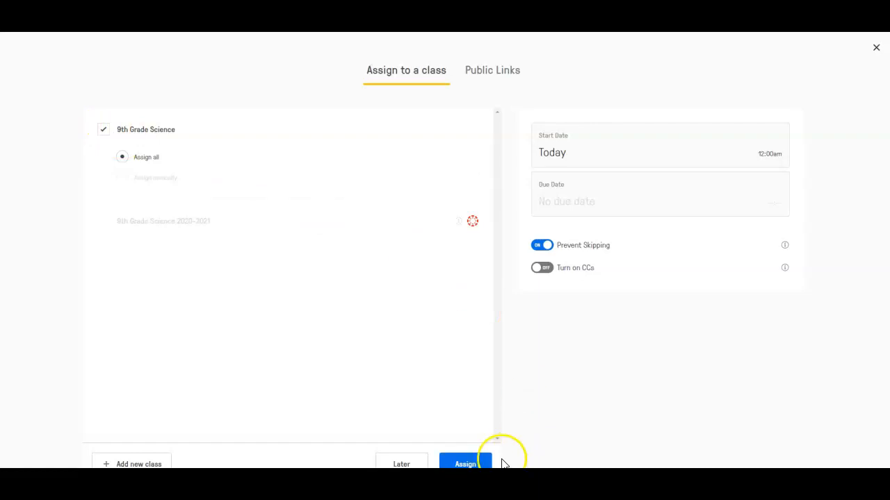
pyautogui.click(481, 464)
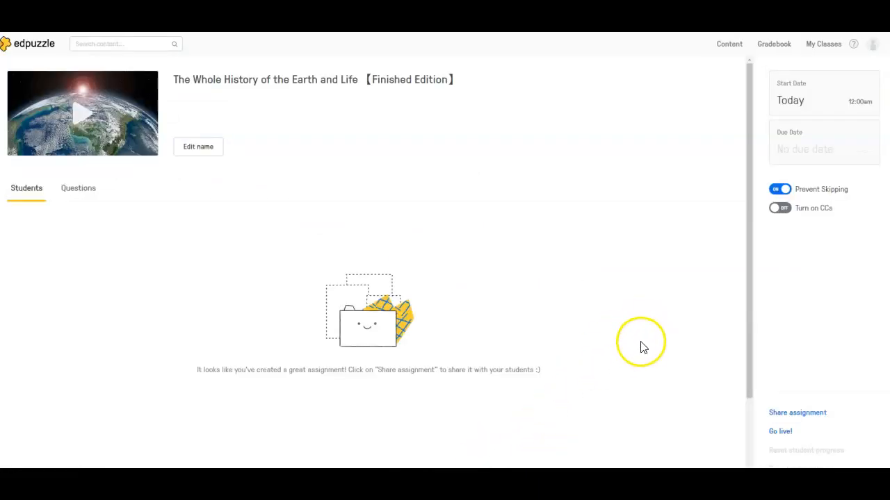
# Open the newest Whole History of the Earth assignment in 9th Grade Science and rename it "The Whole History of the Earth and Life Day 4".
pyautogui.click(824, 46)
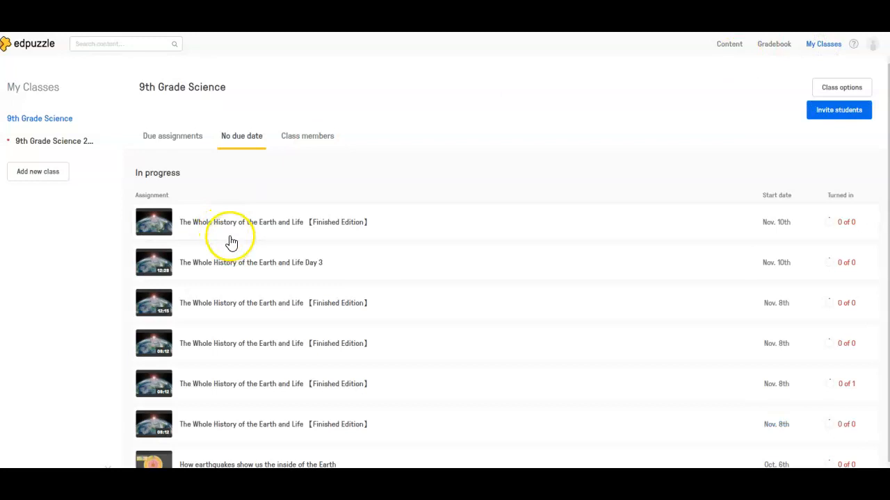
pyautogui.click(339, 230)
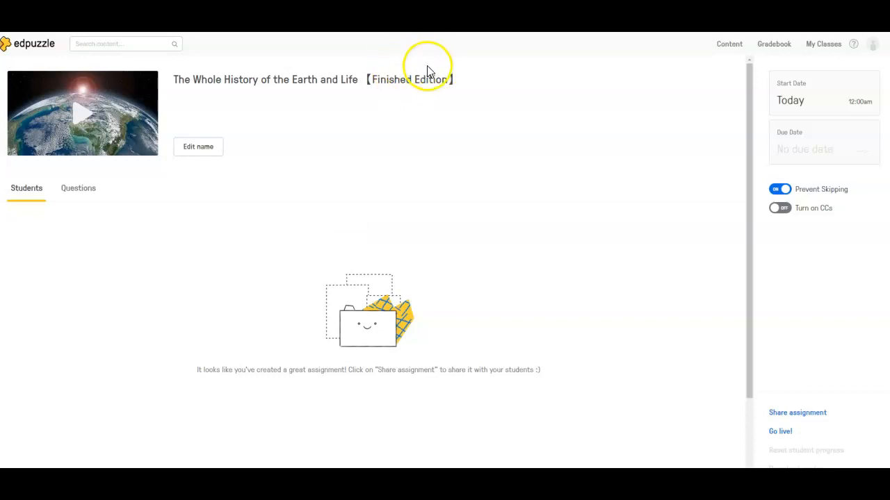
pyautogui.click(208, 151)
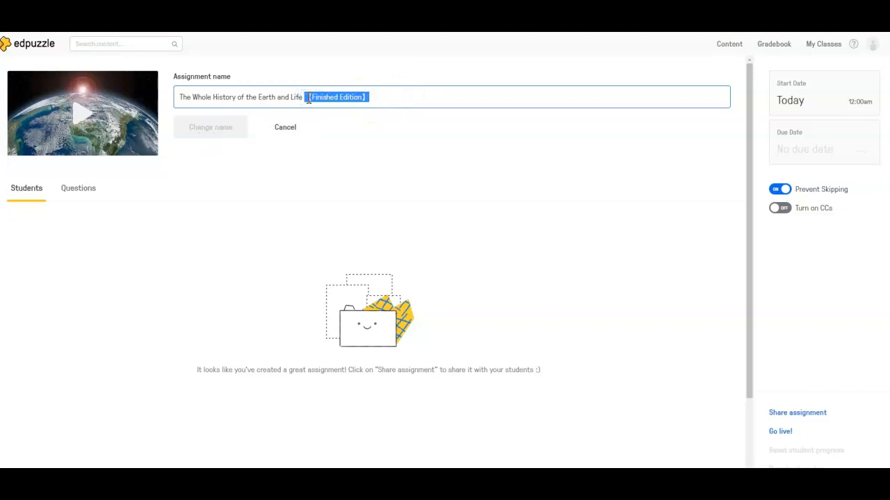
pyautogui.write('Day')
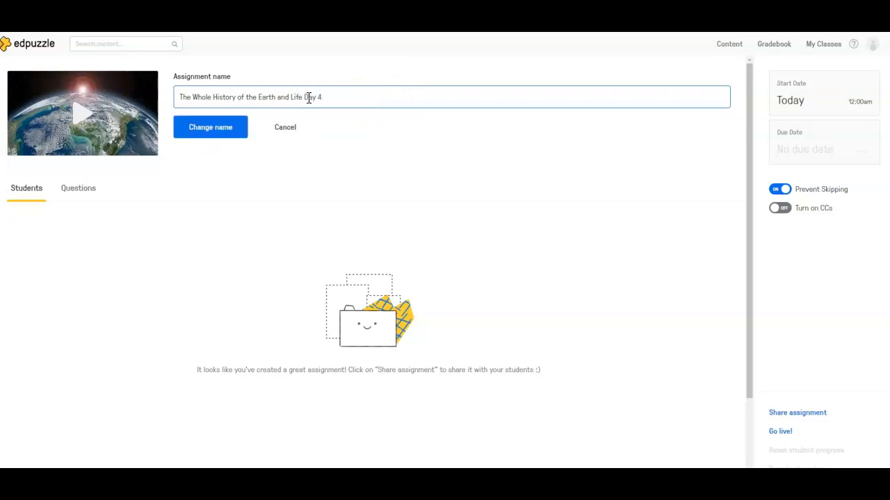
pyautogui.click(233, 129)
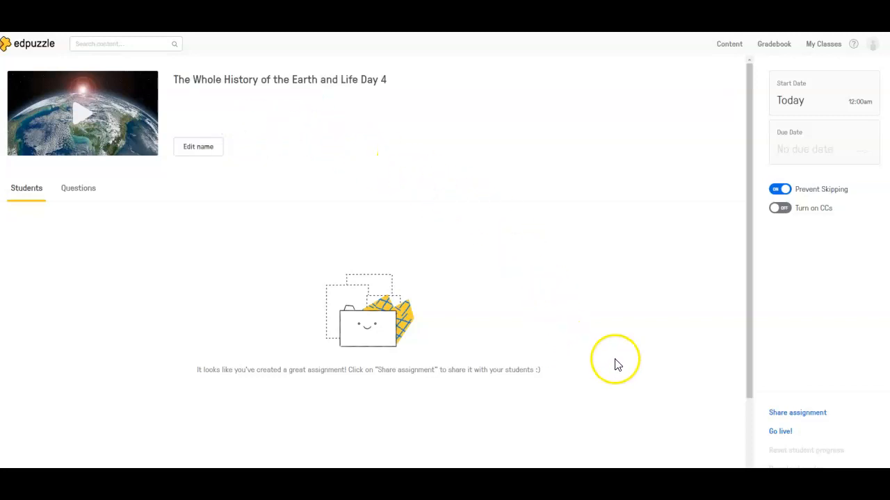
# Examine the sharing options for the Day 4 assignment, including its link and embed code, and close them.
pyautogui.click(793, 415)
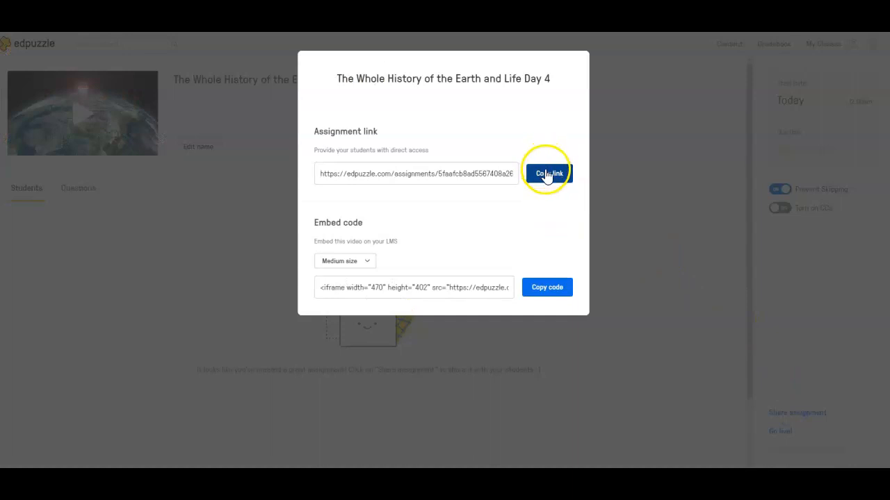
pyautogui.click(646, 334)
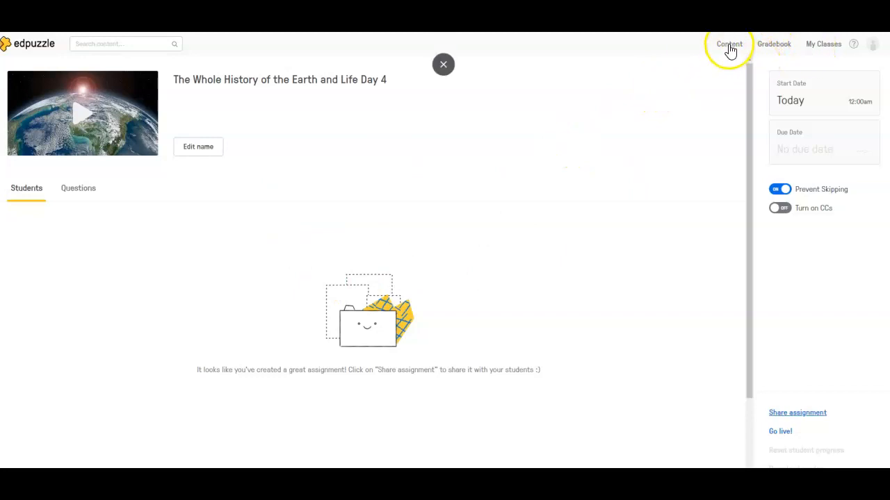
# Go to the personal content library that holds the teacher's own videos.
pyautogui.click(729, 46)
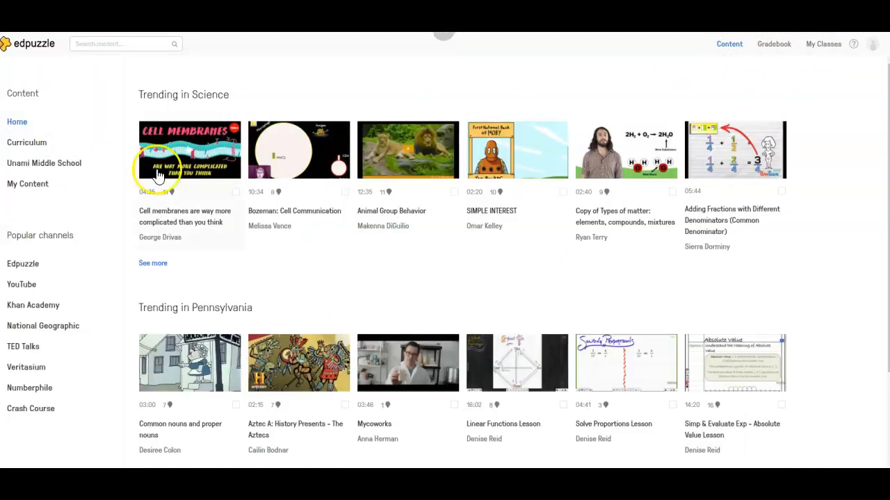
pyautogui.click(27, 187)
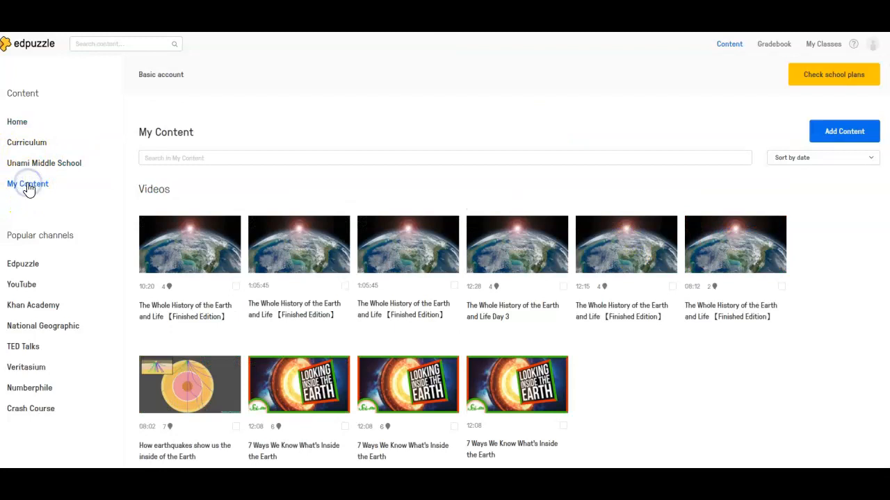